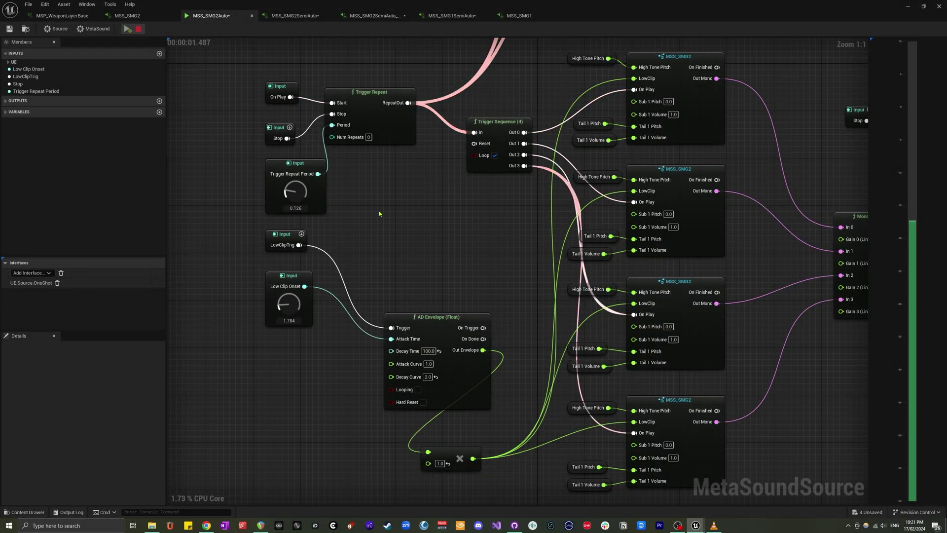
Set the Trigger Repeat Period to about 0.116 while the sound plays, and trigger the Stop input
drag(299, 194, 304, 226)
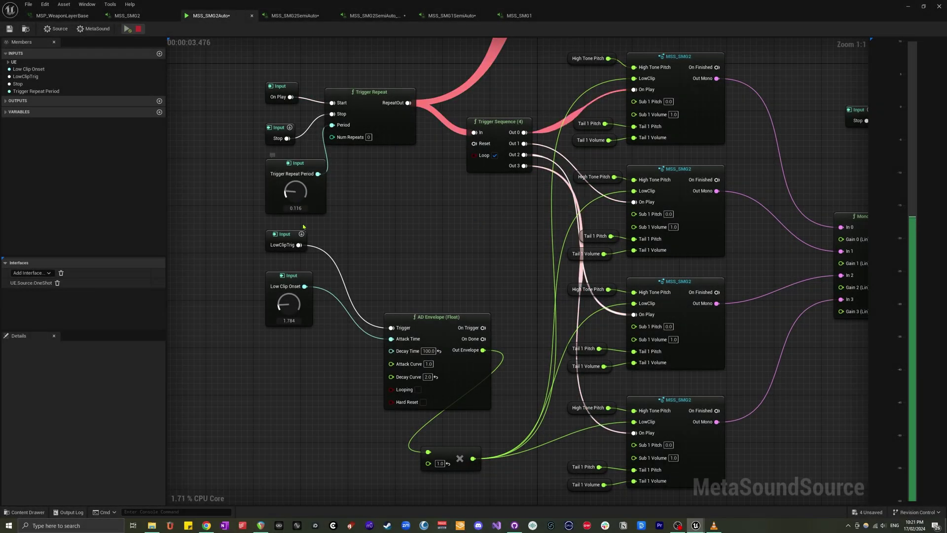
click(290, 128)
Examine the MSS_SMG2 nodes, the Mono Mixer and the High Tone Pitch, Tail 1 Pitch and Tail 1 Vol randomisers
right_drag(448, 220, 266, 234)
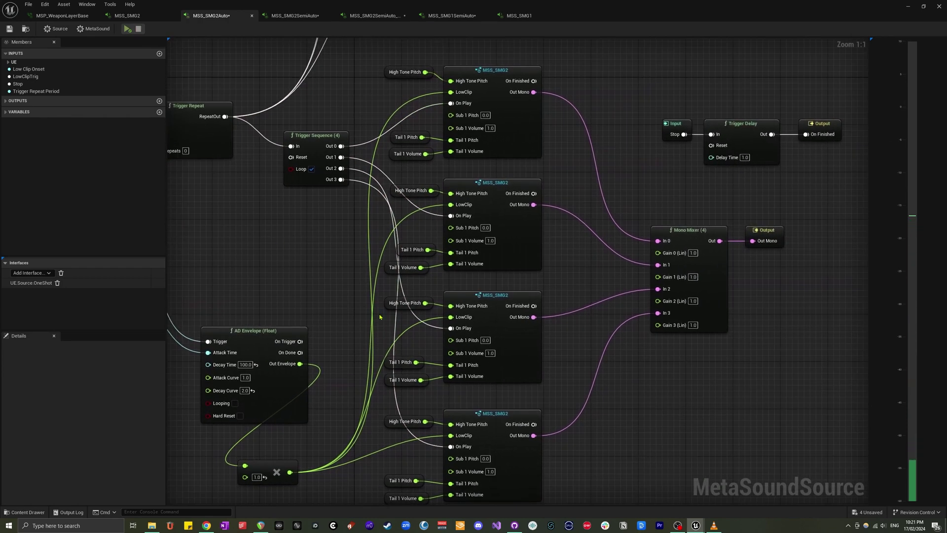
scroll(380, 317, down, 1)
right_drag(571, 265, 568, 431)
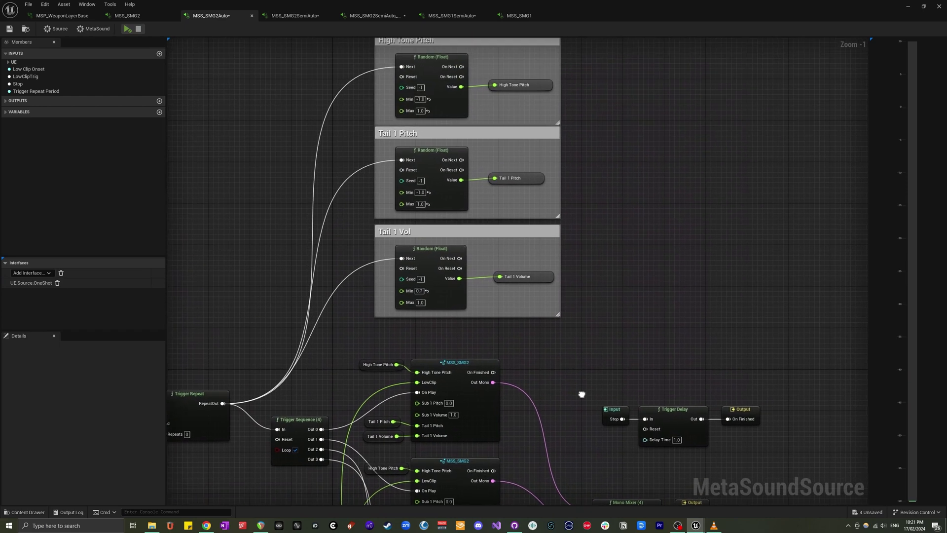
right_drag(582, 395, 584, 455)
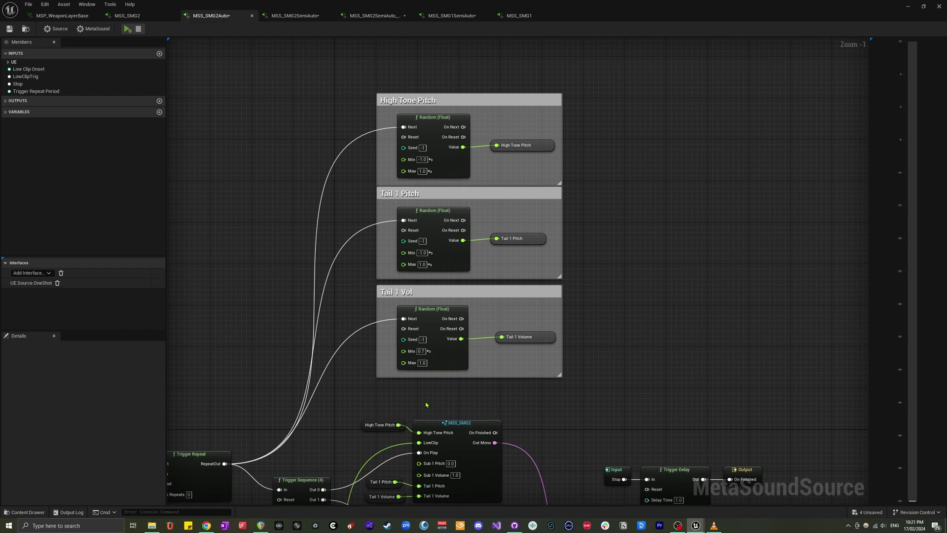
right_drag(426, 404, 635, 69)
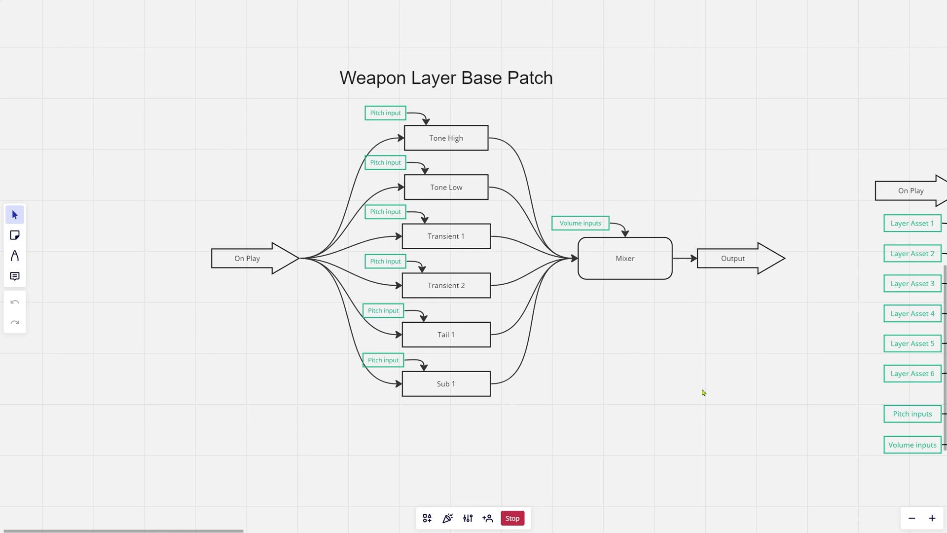
Switch to the whiteboard and examine the Weapon Layer Base Patch diagram from On Play to Output
drag(699, 388, 674, 387)
drag(562, 370, 588, 373)
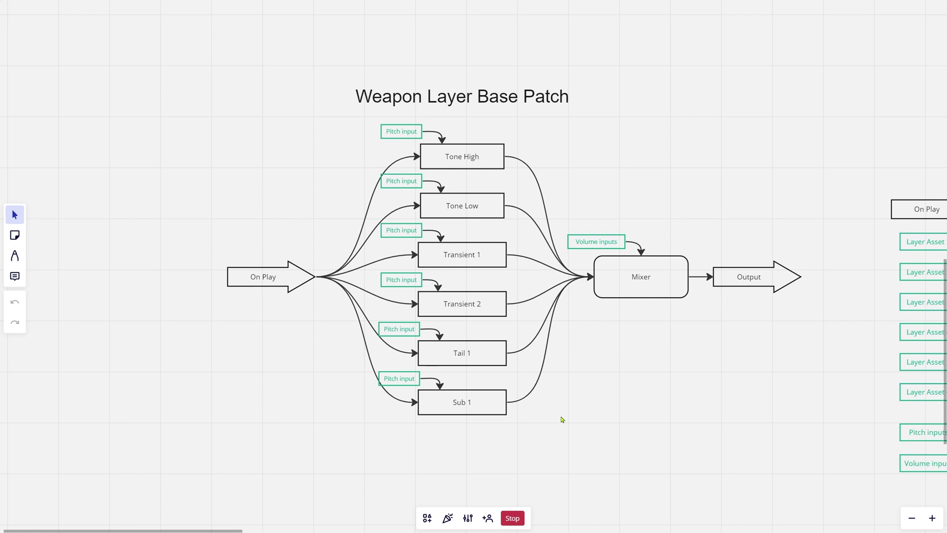
key(ctrl+backslash)
Examine the Weapon One-Shot Metasound diagram, including its layer assets, pitch and volume inputs, and outputs
drag(814, 391, 242, 335)
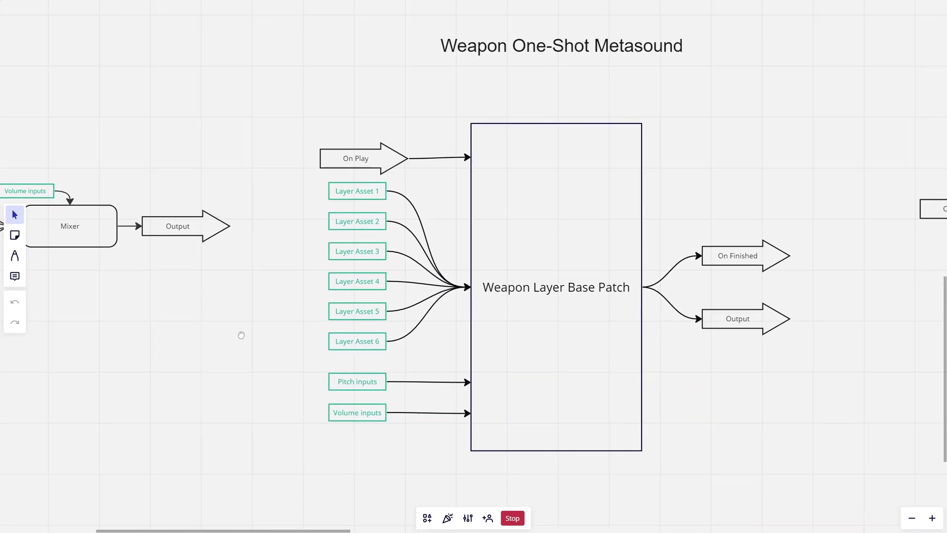
drag(434, 351, 376, 335)
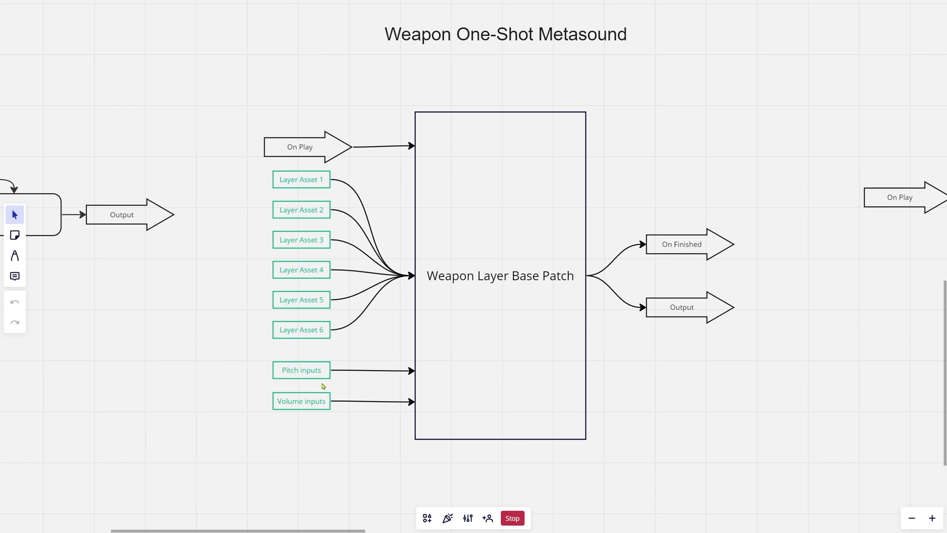
drag(826, 346, 777, 363)
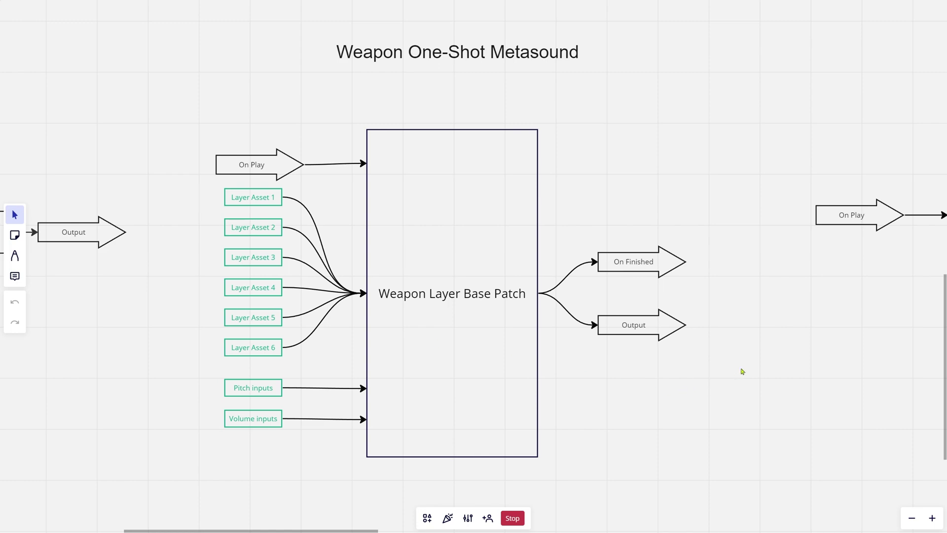
scroll(643, 401, up, 1)
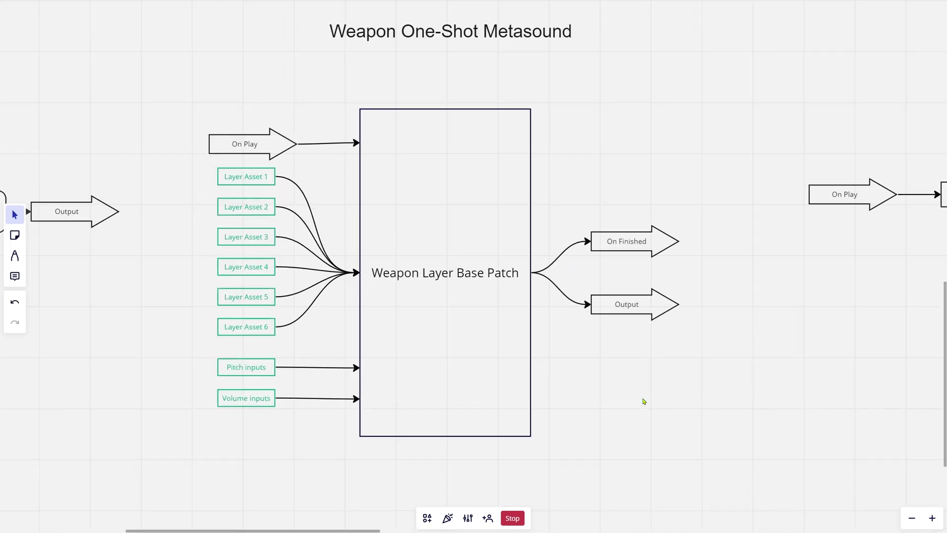
scroll(643, 401, down, 1)
mouse_move(688, 355)
mouse_down()
mouse_move(700, 375)
mouse_move(688, 365)
mouse_up()
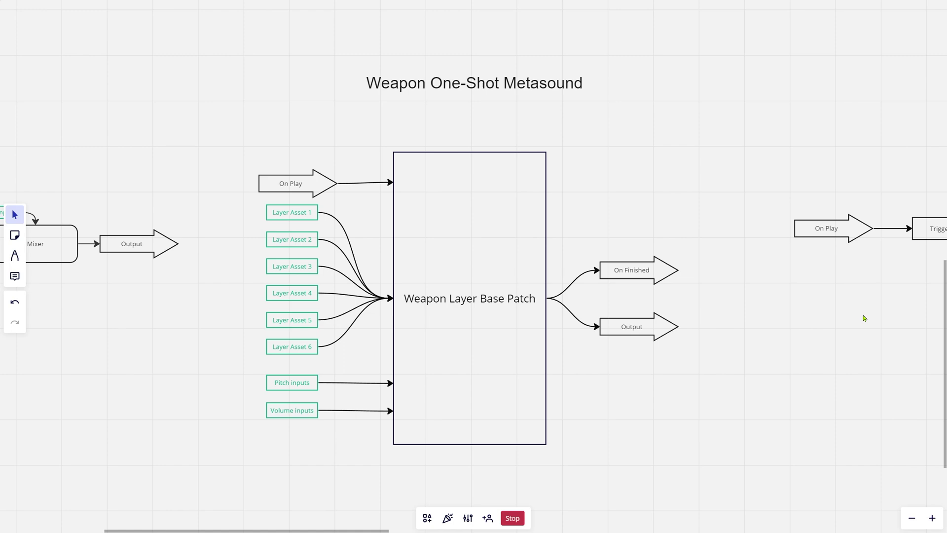
Examine the Full Auto Sequence Metasound diagram, pointing out its Weapon One-Shot Metasound boxes
drag(860, 315, 170, 430)
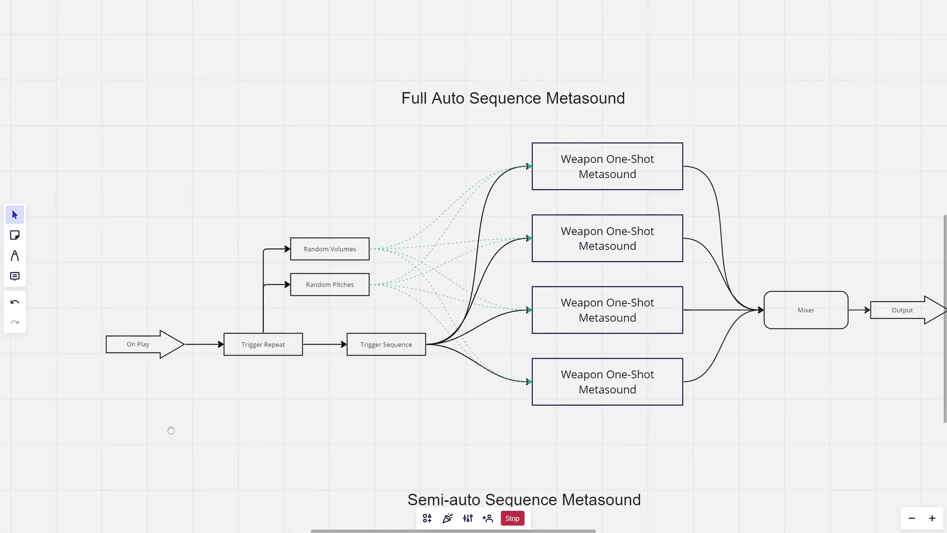
right_drag(170, 430, 112, 444)
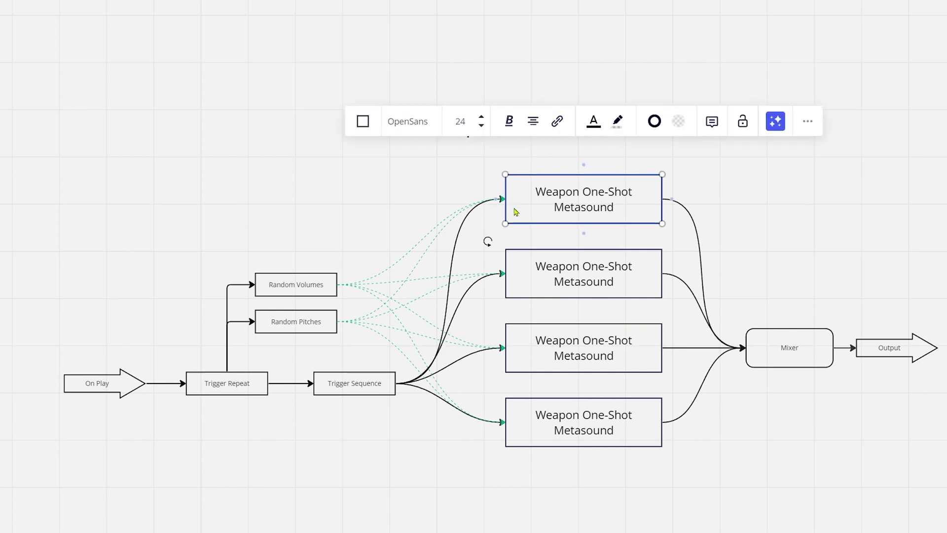
click(532, 272)
click(533, 353)
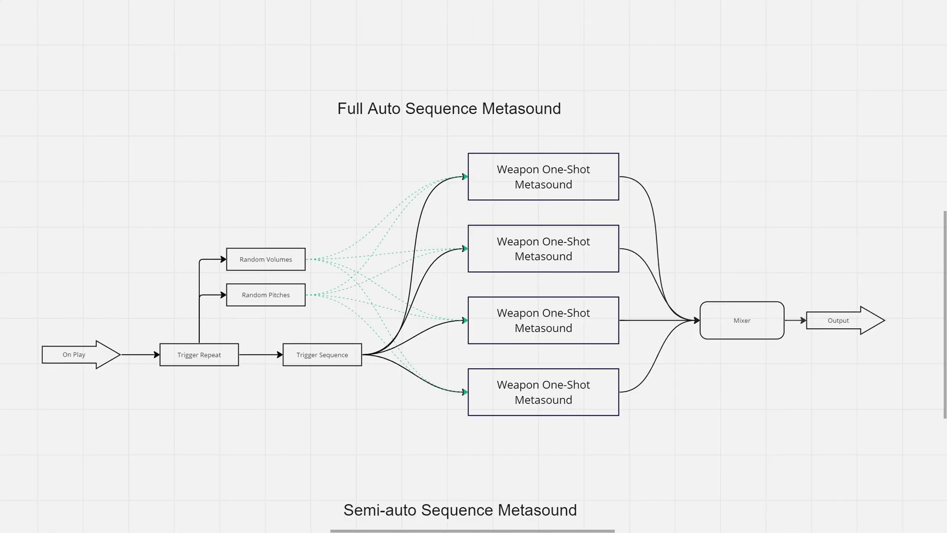
Examine the Semi-auto Sequence Metasound diagram, pointing out its On Play input
scroll(143, 338, down, 2)
drag(143, 338, 118, 35)
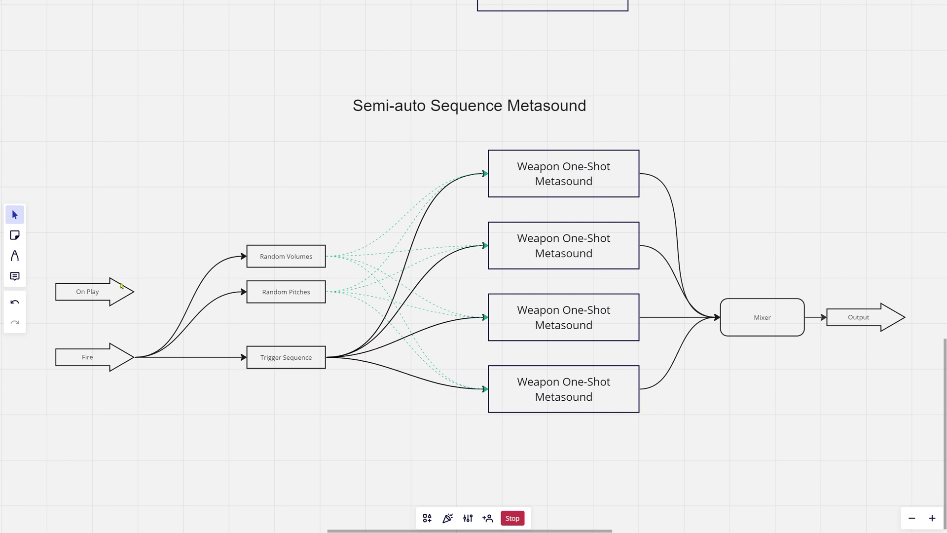
click(110, 299)
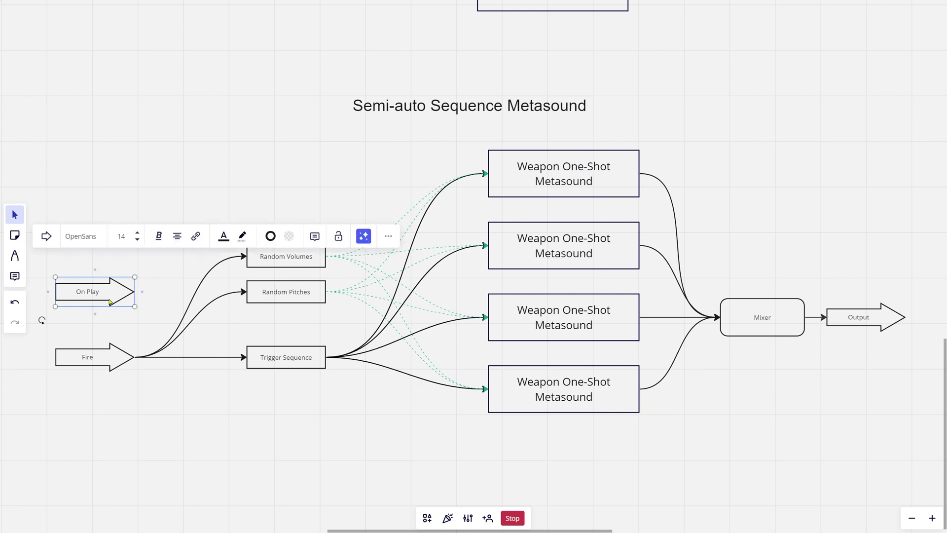
click(177, 456)
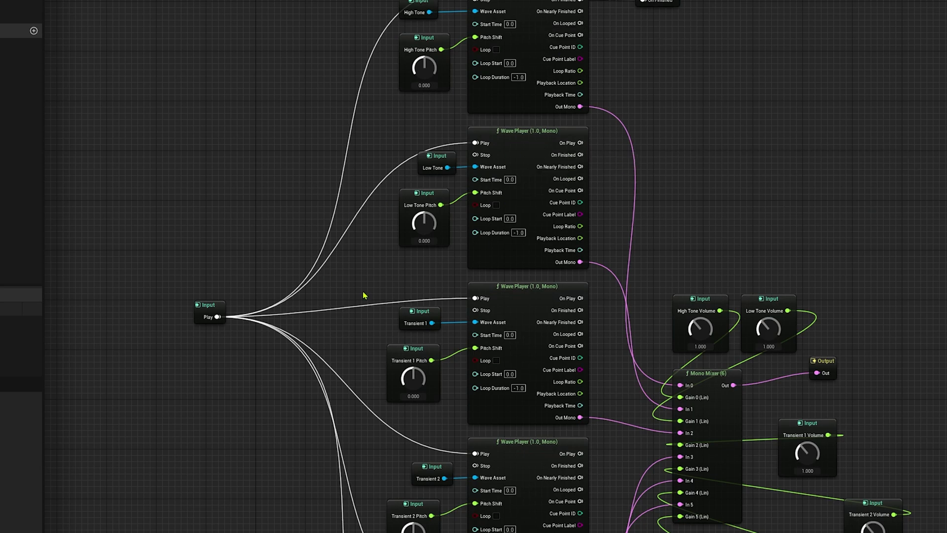
Switch to the MetaSound editor and inspect the weapon layer patch's Wave Players and their wave asset and pitch inputs
right_drag(318, 488, 339, 454)
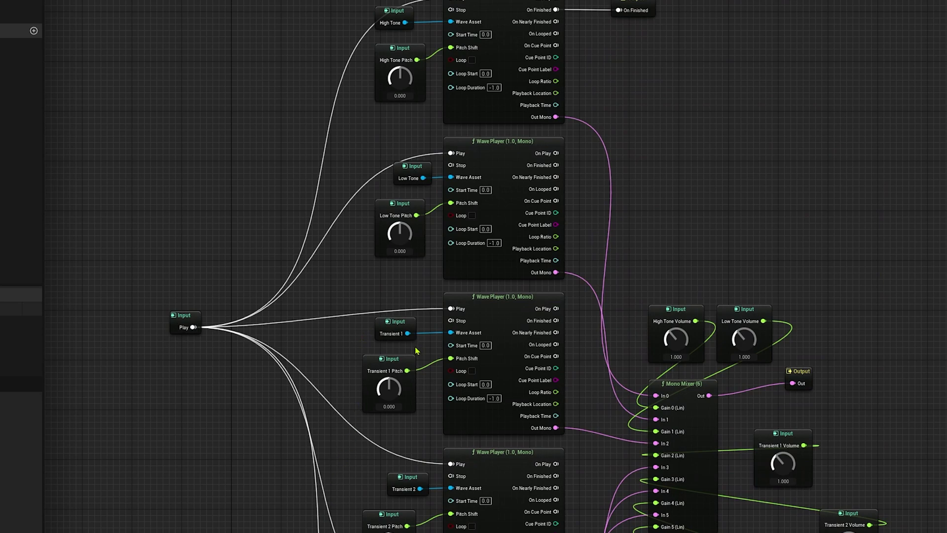
scroll(275, 457, up, 2)
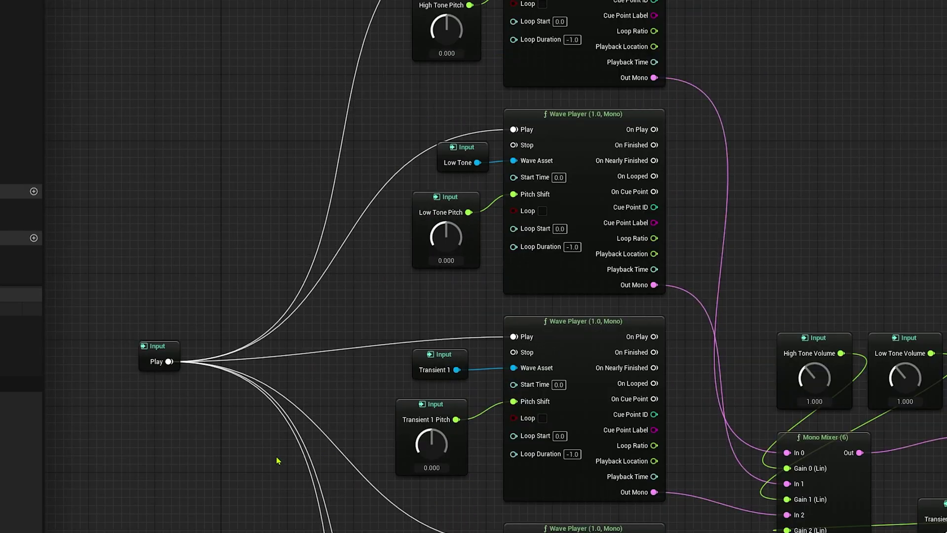
right_drag(269, 208, 247, 313)
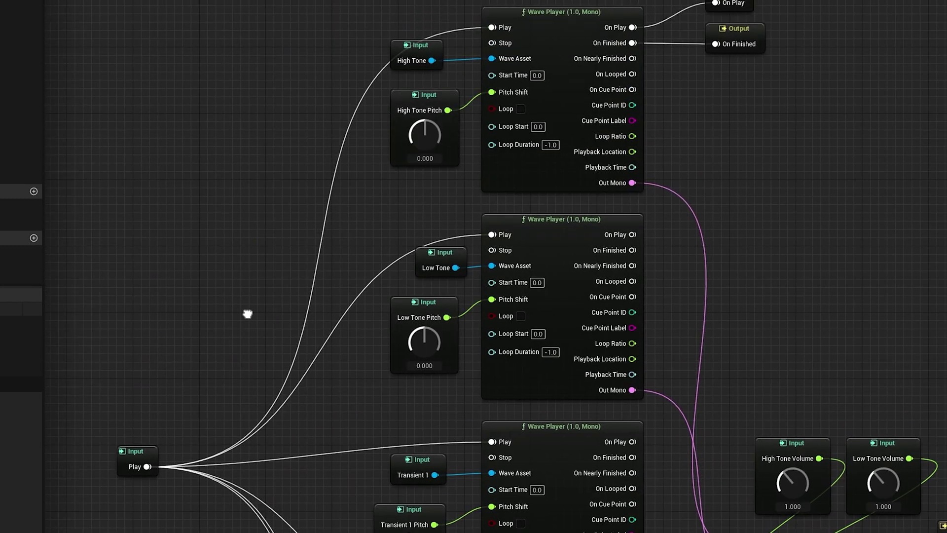
click(433, 49)
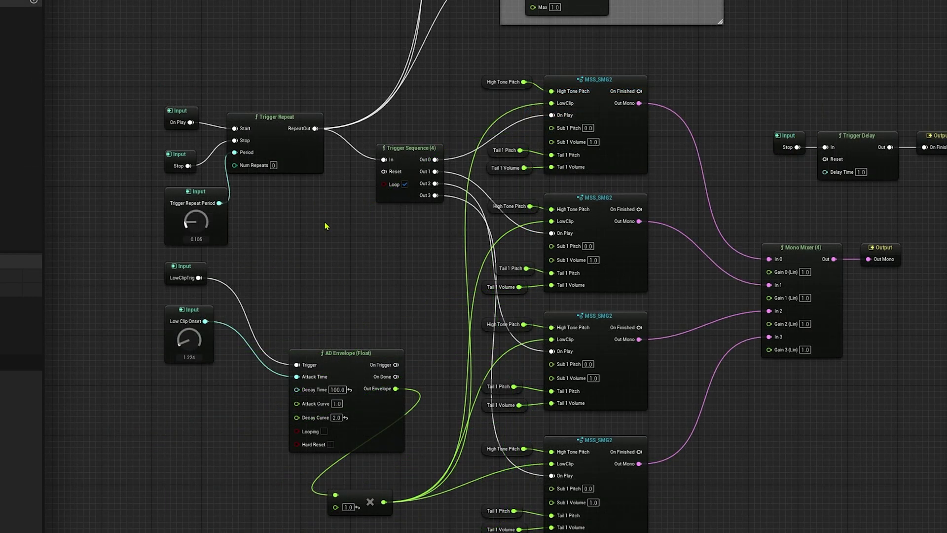
Inspect the Trigger Repeat and Trigger Sequence nodes feeding the MSS_SMG2 nodes in the full-auto graph
right_drag(321, 220, 358, 316)
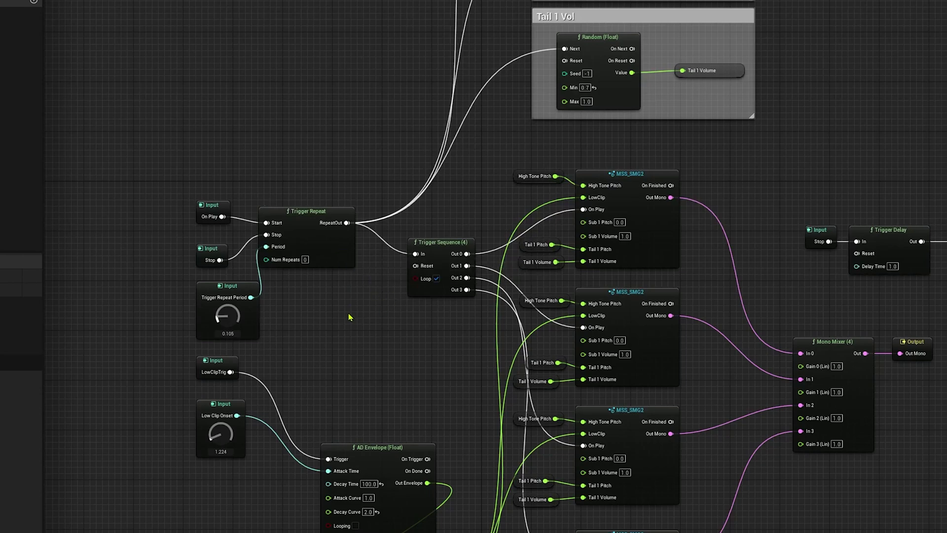
scroll(320, 232, up, 2)
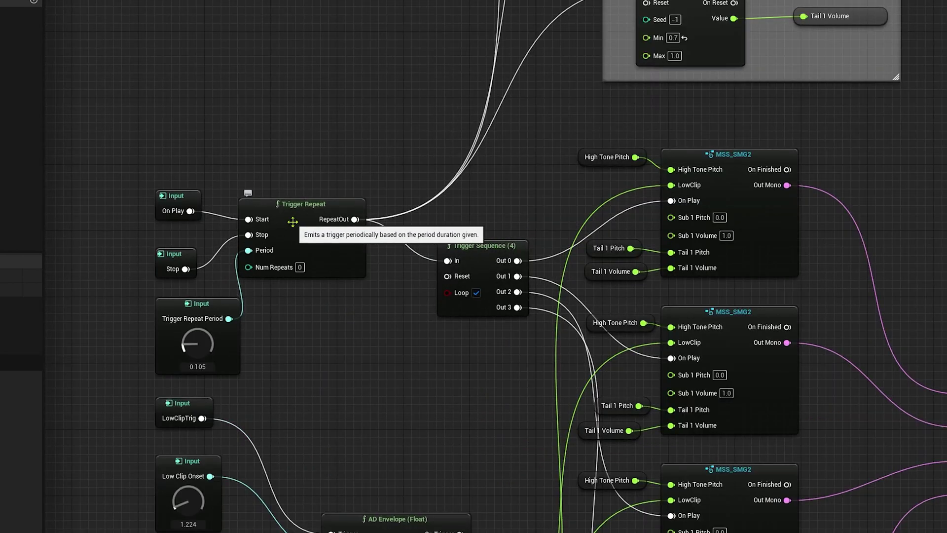
right_drag(275, 265, 90, 148)
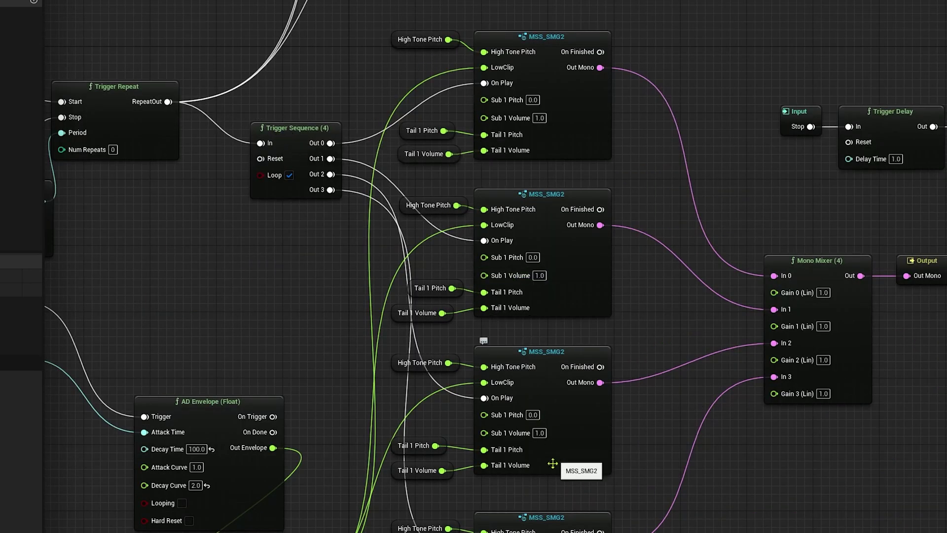
right_drag(726, 532, 734, 531)
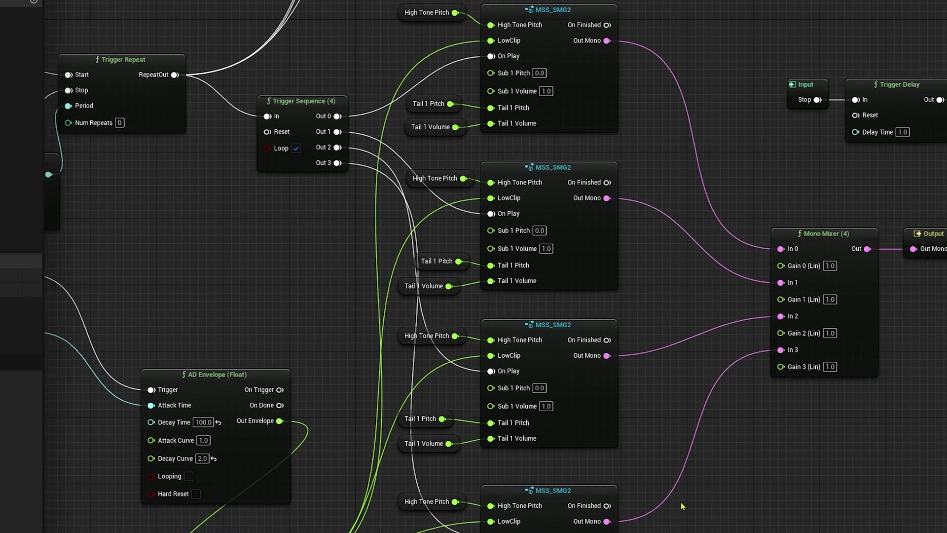
Select each of the four MSS_SMG2 nodes in turn to point out the sequenced one-shots
click(577, 497)
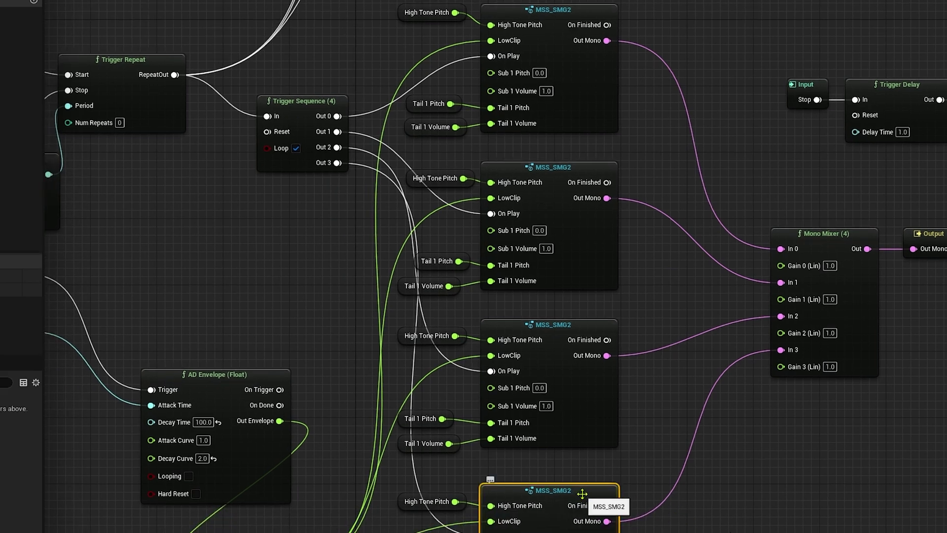
click(552, 335)
click(566, 176)
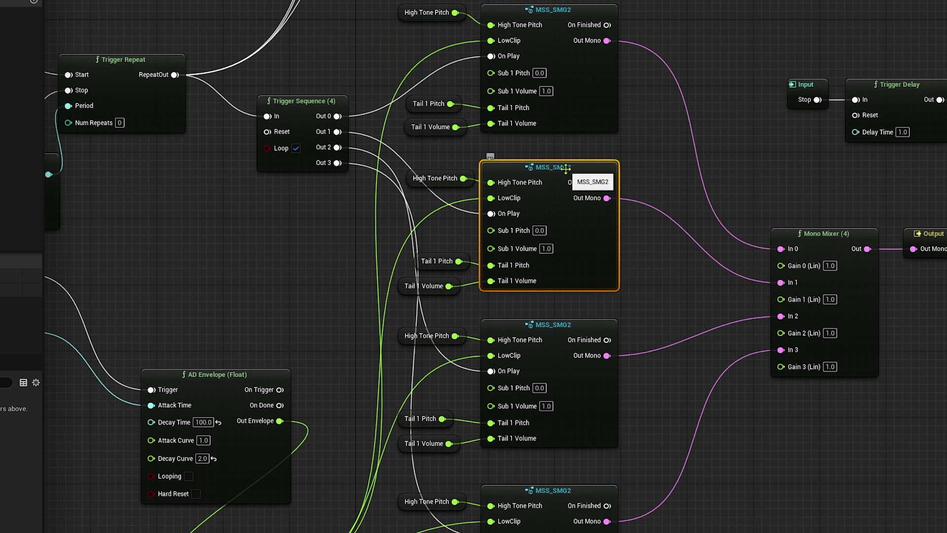
click(555, 16)
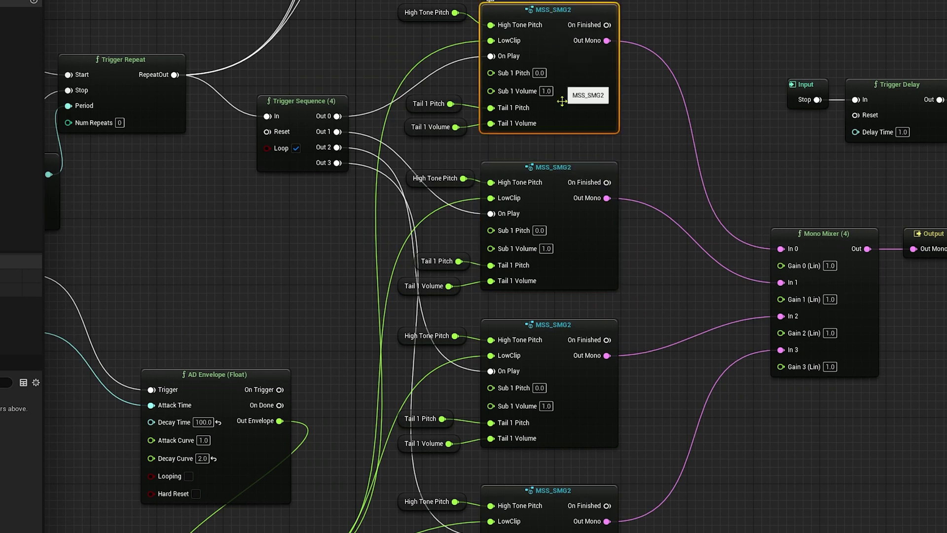
click(575, 165)
click(563, 324)
click(552, 488)
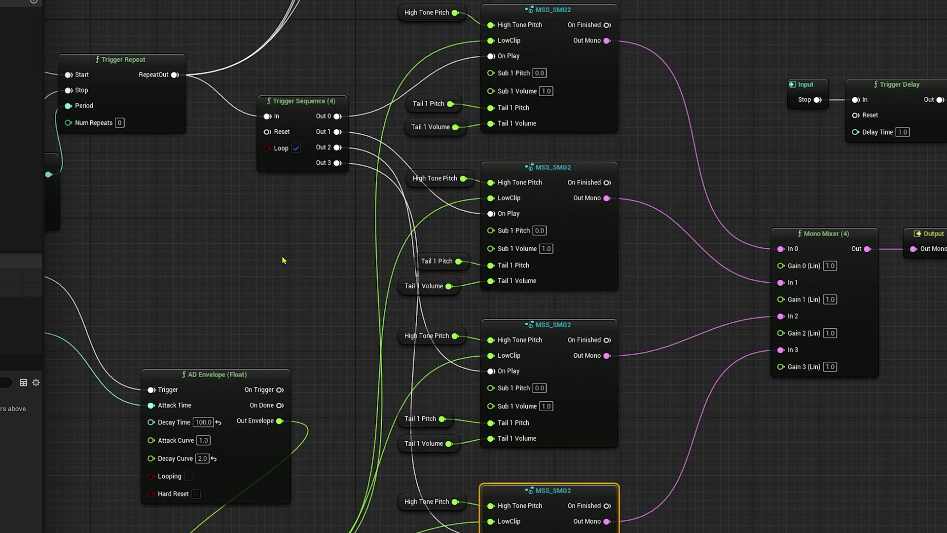
Inspect the Random (Float) nodes for High Tone Pitch, Tail 1 Pitch and Tail 1 Vol, and the High Tone Pitch variable
right_drag(281, 253, 472, 499)
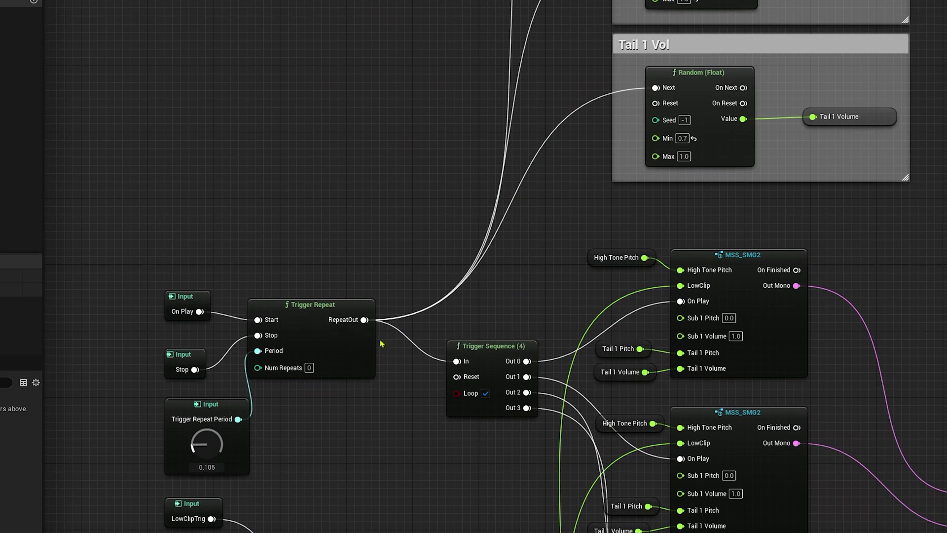
right_drag(603, 162, 429, 496)
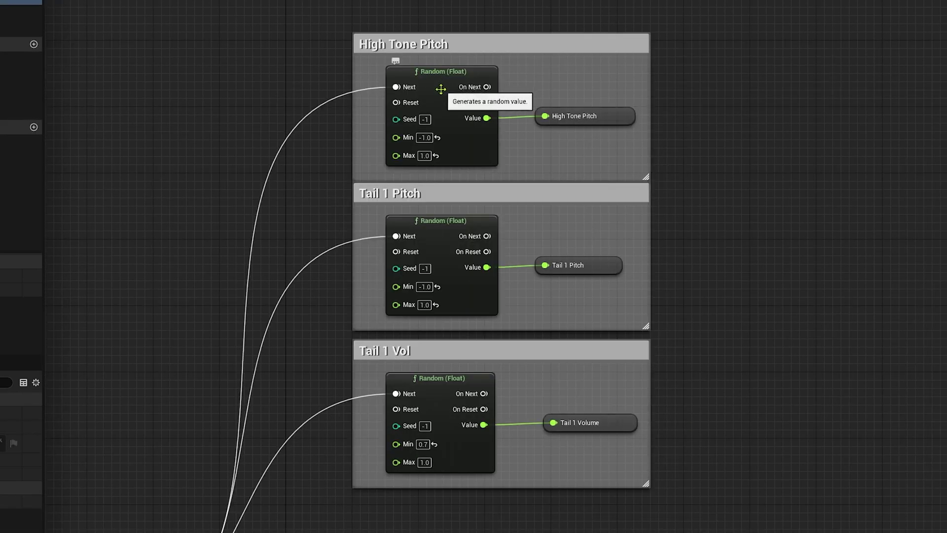
click(448, 86)
click(440, 239)
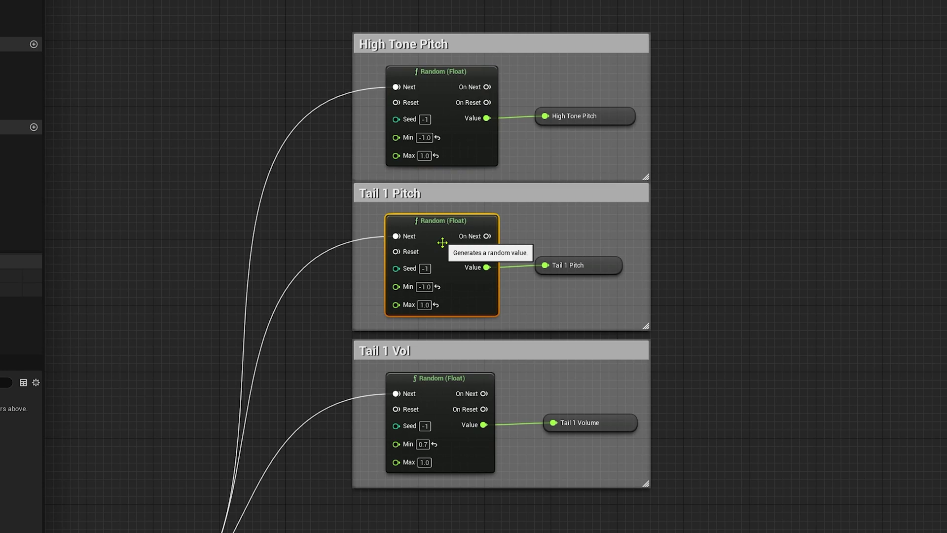
click(629, 69)
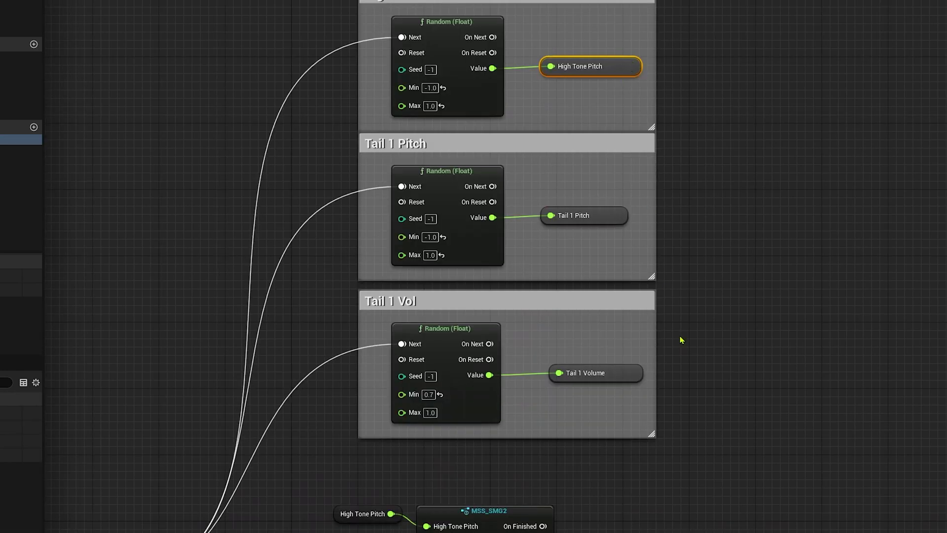
right_drag(705, 453, 729, 47)
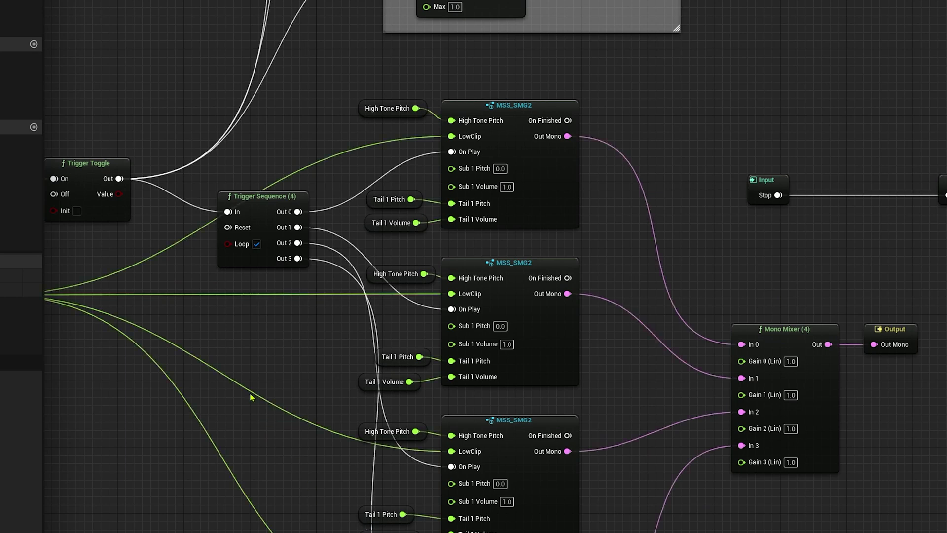
Inspect the semi-auto graph's Fire, Stop and Low Clip inputs and the third MSS_SMG2 node's High Tone Pitch value
right_drag(250, 398, 432, 317)
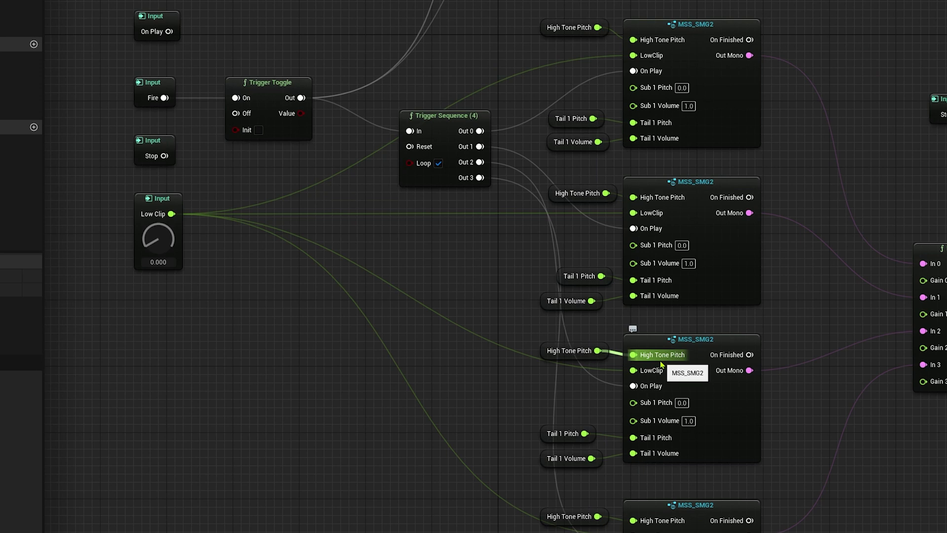
mouse_move(666, 361)
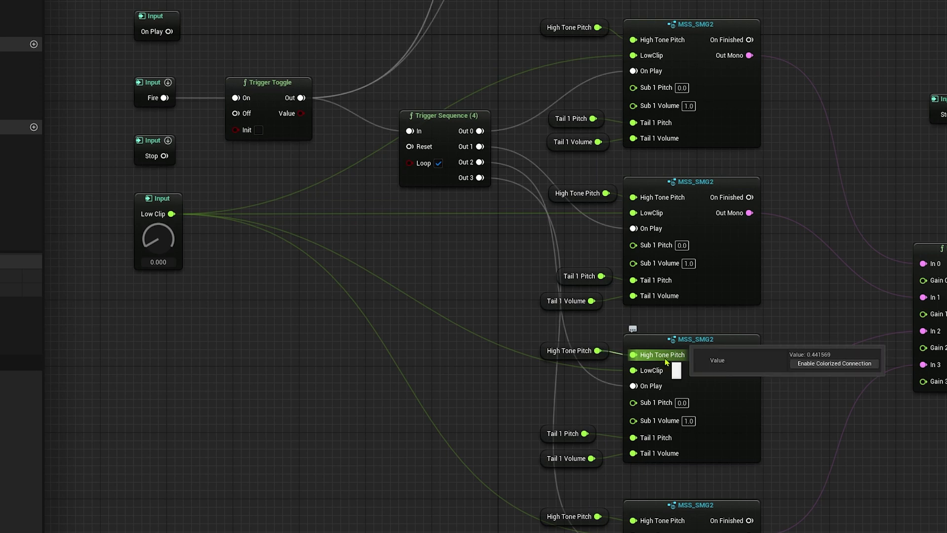
Check the pitch values on the MSS_SMG2 nodes and audition the semi-auto graph by executing its Fire trigger repeatedly
mouse_move(645, 439)
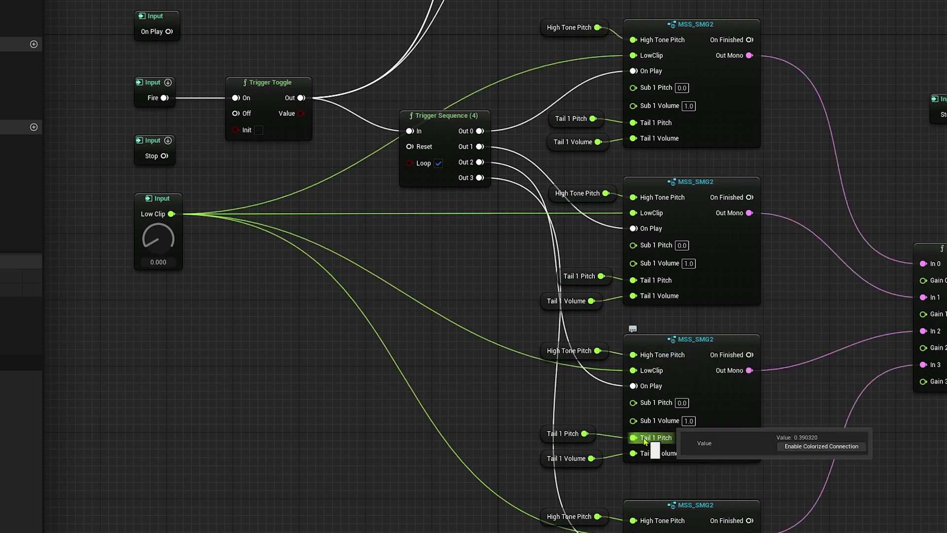
mouse_move(656, 460)
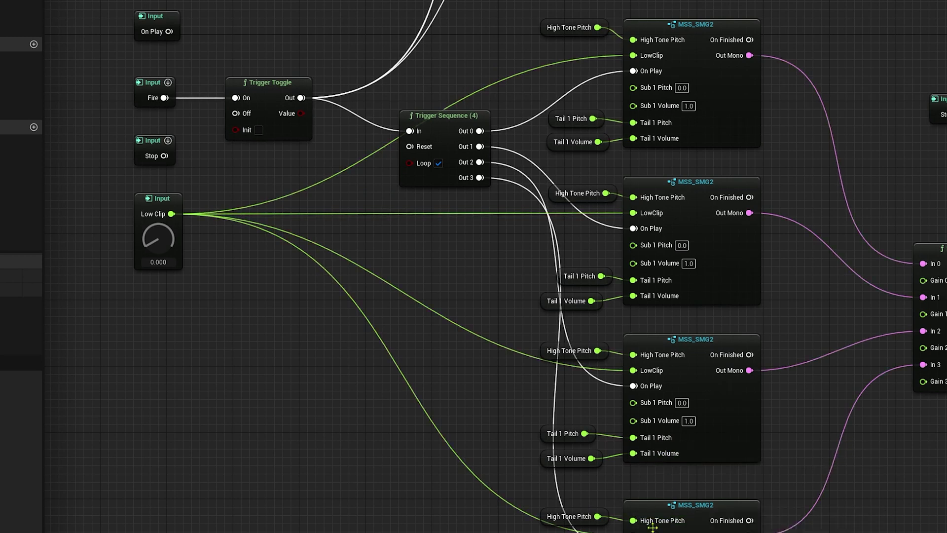
mouse_move(654, 527)
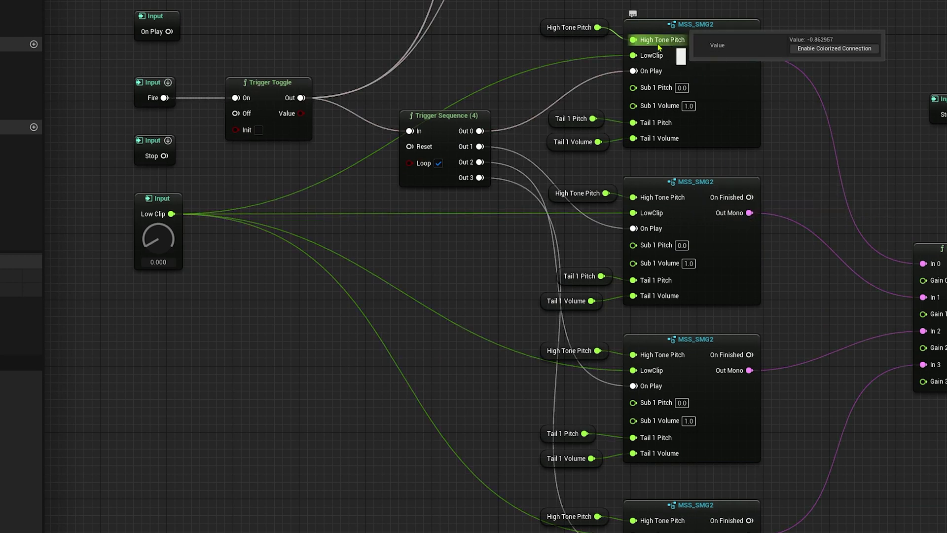
click(168, 82)
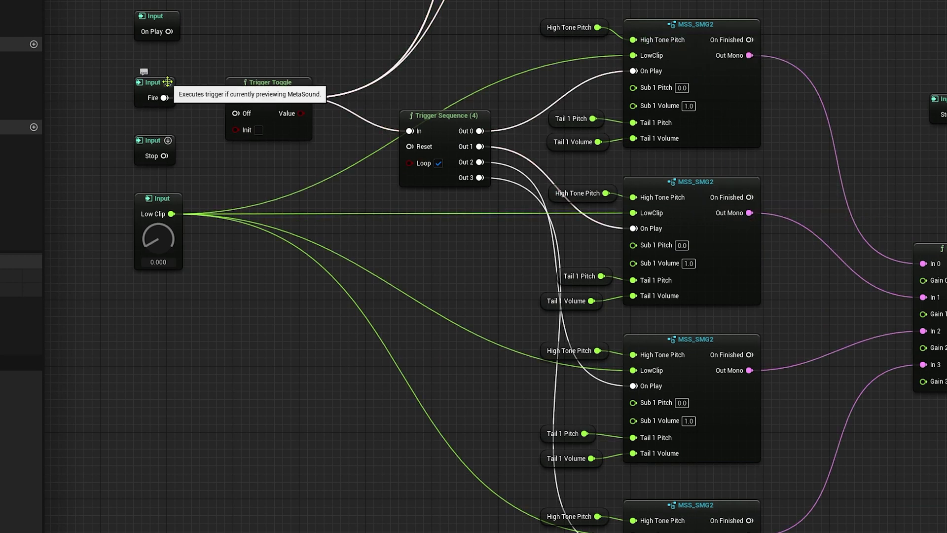
click(168, 81)
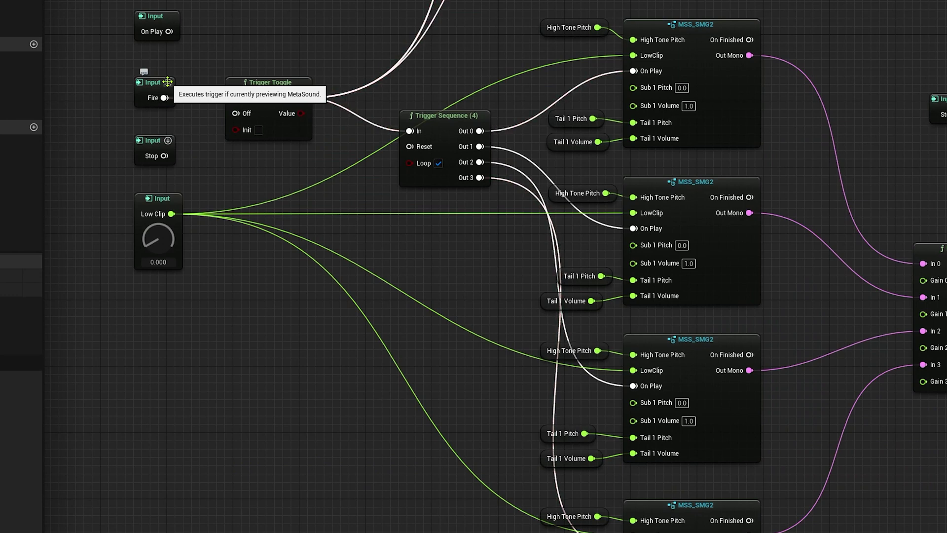
click(168, 82)
click(168, 82)
click(168, 82)
click(168, 82)
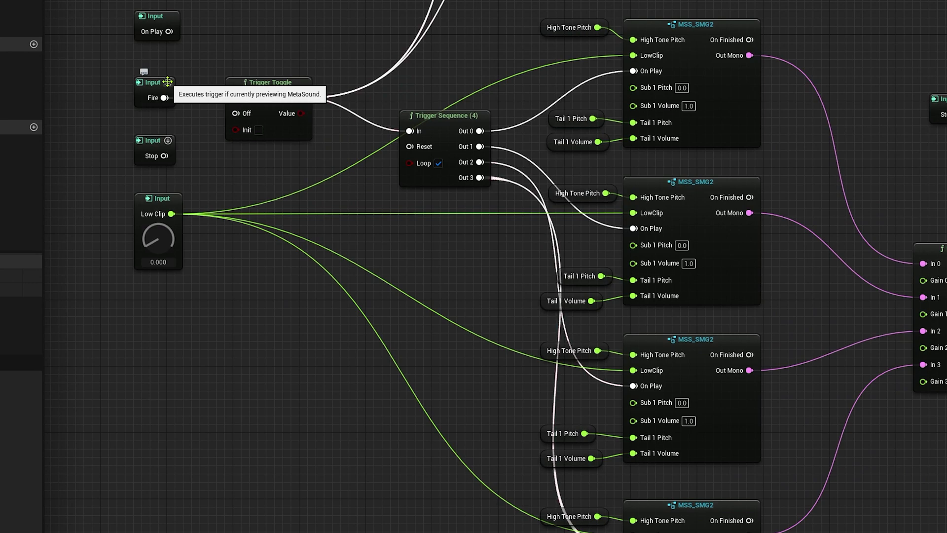
click(167, 82)
click(168, 82)
click(167, 82)
click(168, 82)
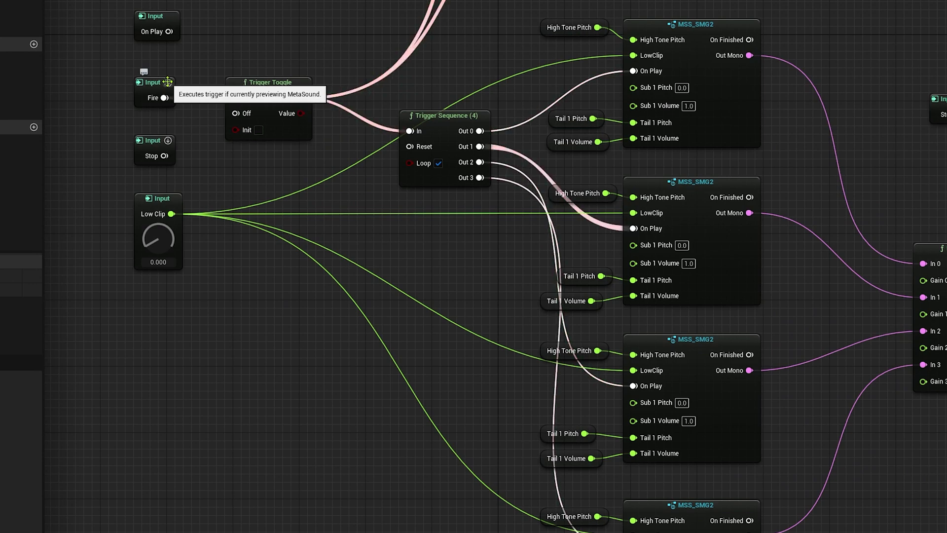
click(168, 82)
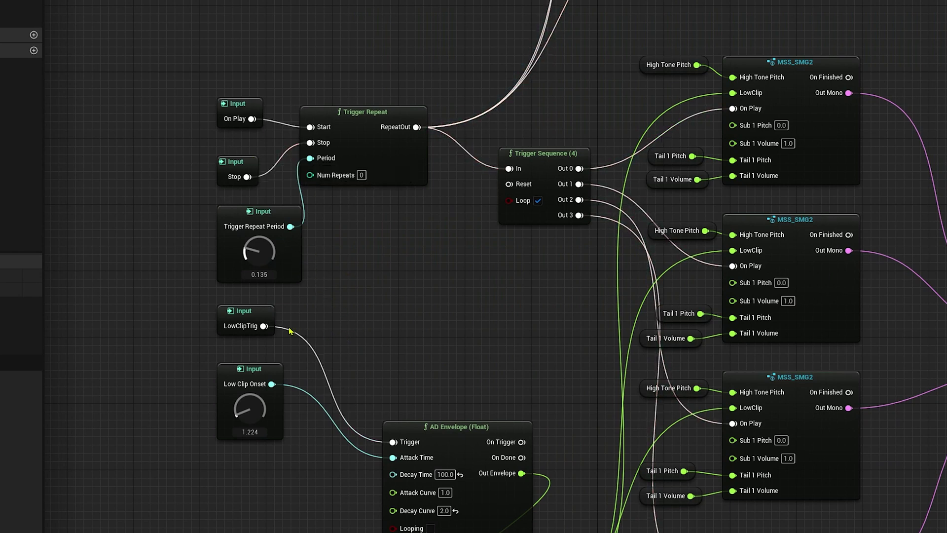
Inspect the full-auto graph's LowClipTrig input and AD Envelope, and the LowClip maths inside the MSS_SMG2 patch
click(258, 317)
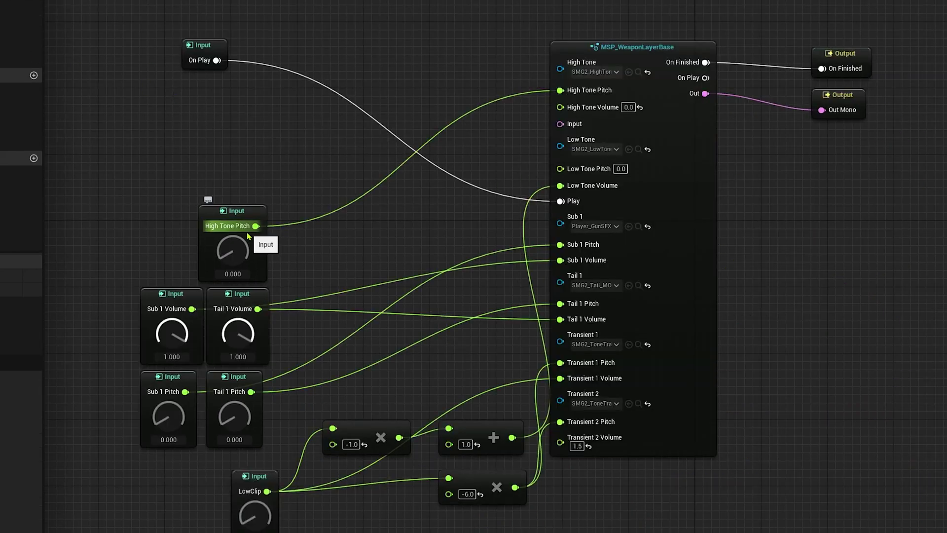
right_drag(354, 521, 395, 406)
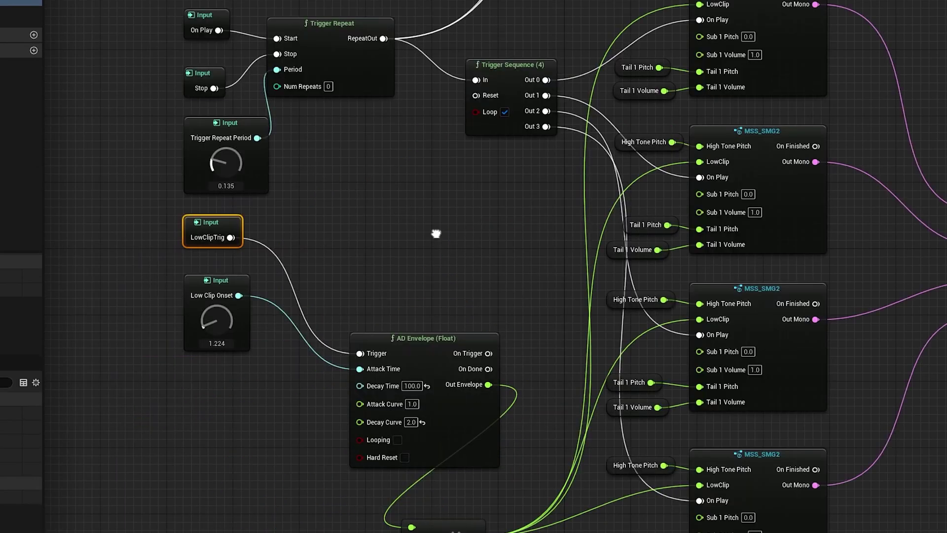
right_drag(397, 218, 461, 297)
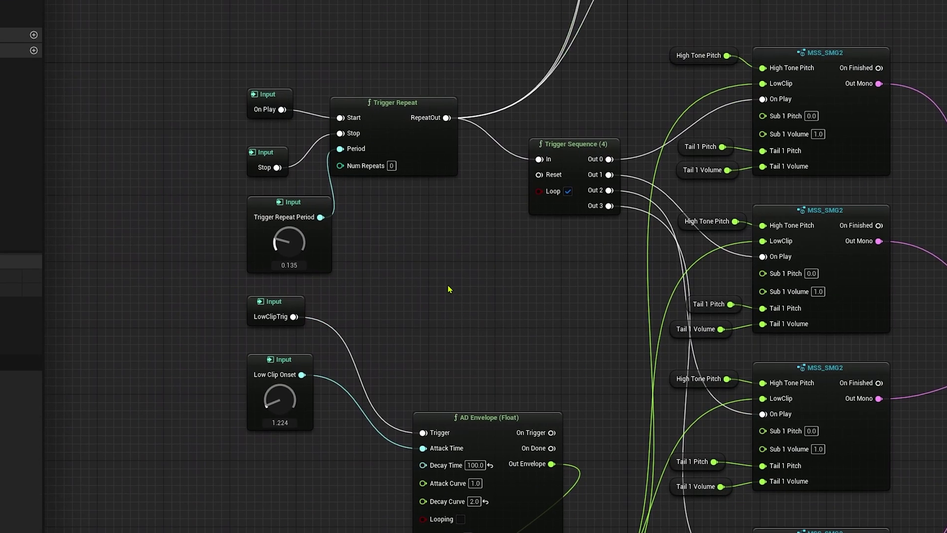
Preview the full-auto graph, set Trigger Repeat Period to 0.126 during playback, and stop it with the Stop trigger
key(space)
drag(289, 243, 289, 245)
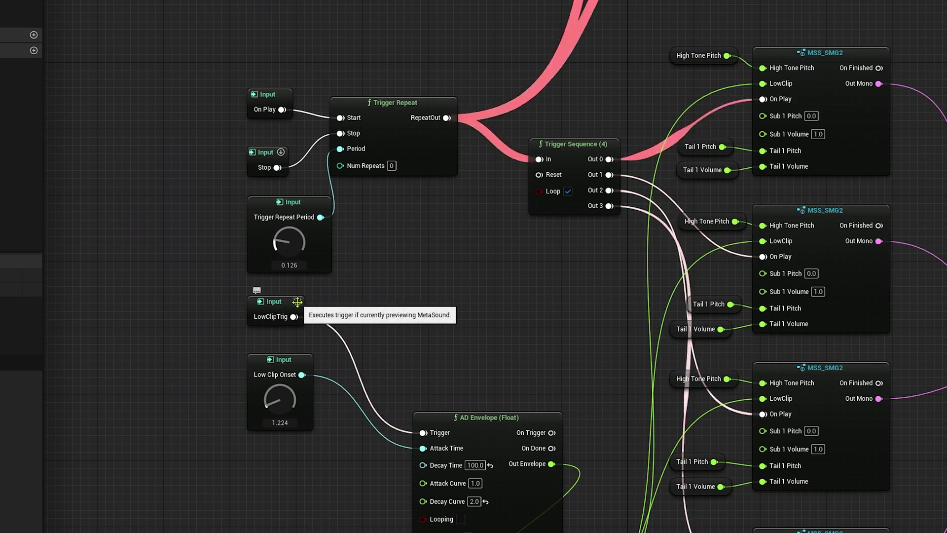
click(282, 153)
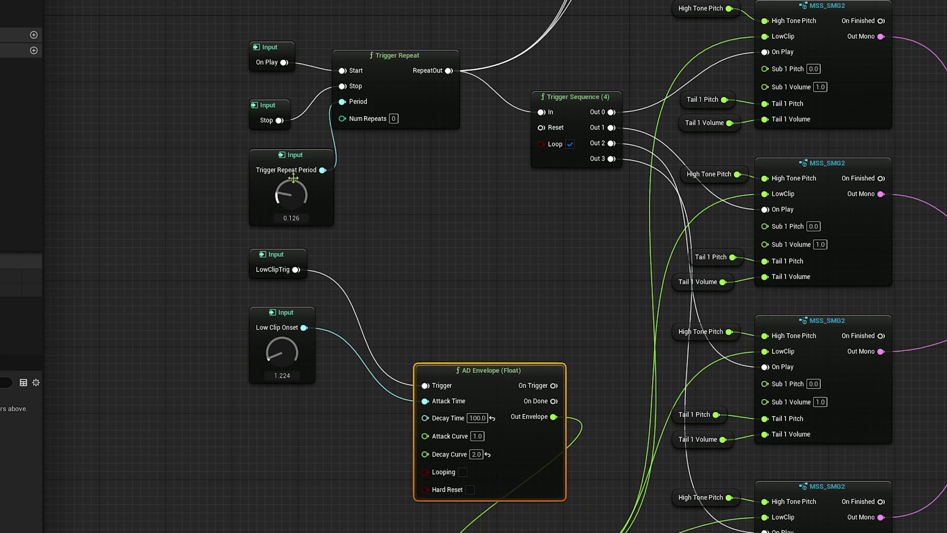
Preview the full-auto graph with Low Clip Onset at 2.876, execute LowClipTrig, and end the burst with the Stop trigger
key(space)
drag(292, 355, 291, 323)
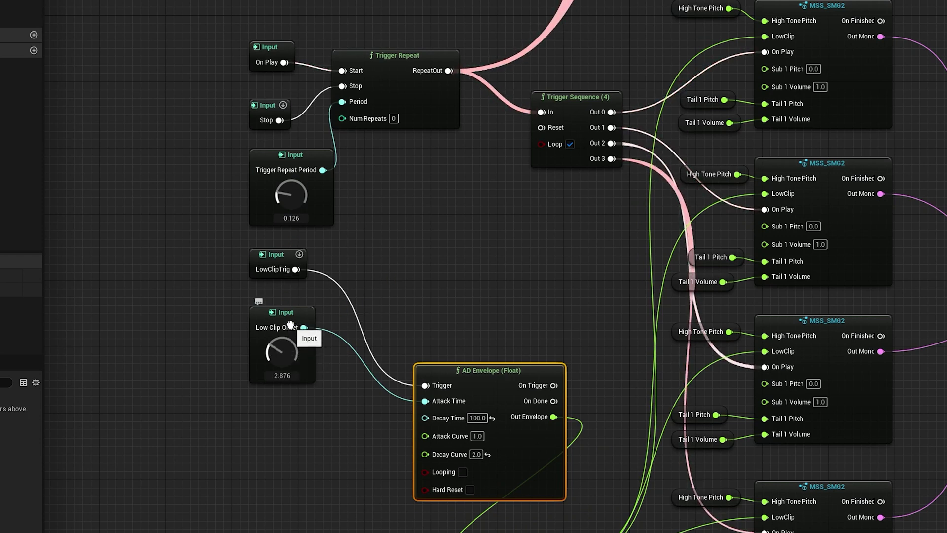
click(300, 254)
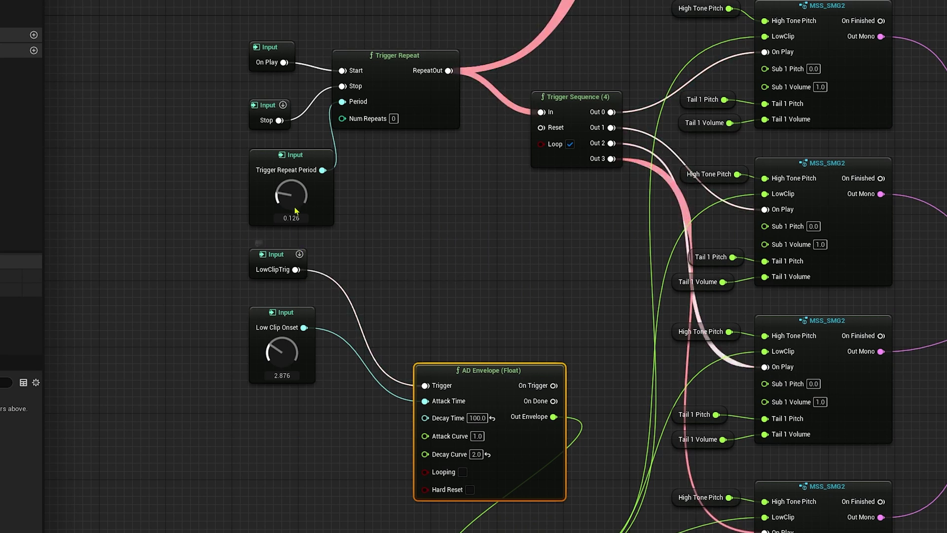
click(282, 105)
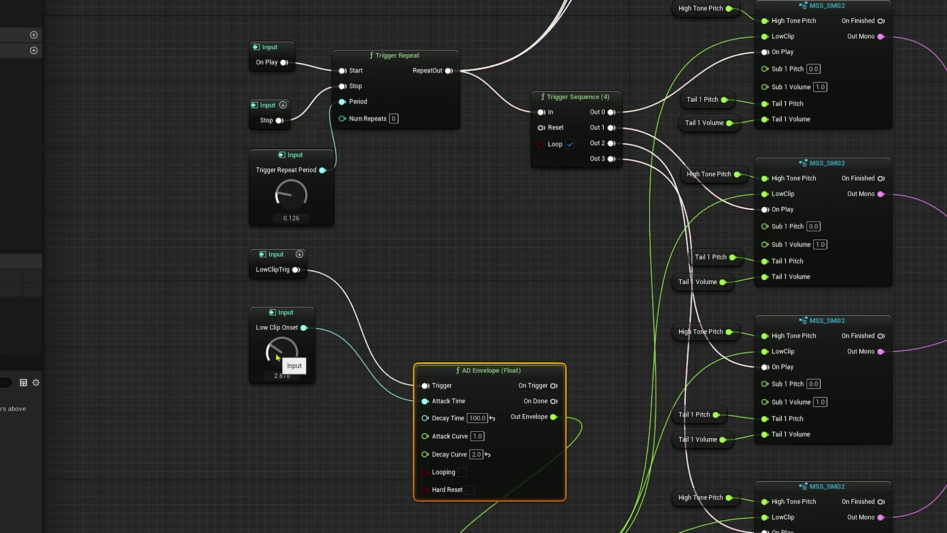
Set Low Clip Onset to 1.000 and preview the full-auto burst again, executing LowClipTrig and the Stop trigger
drag(276, 358, 272, 424)
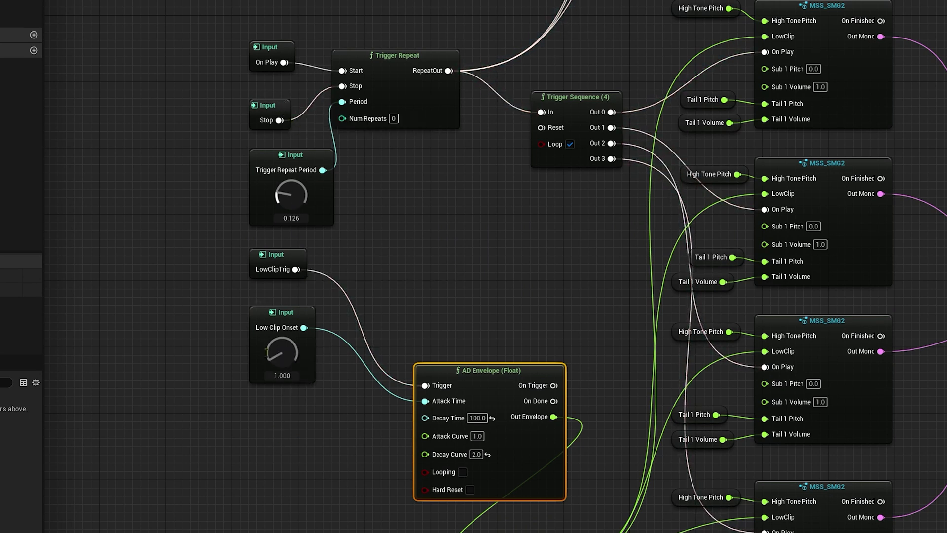
click(363, 276)
key(space)
click(299, 255)
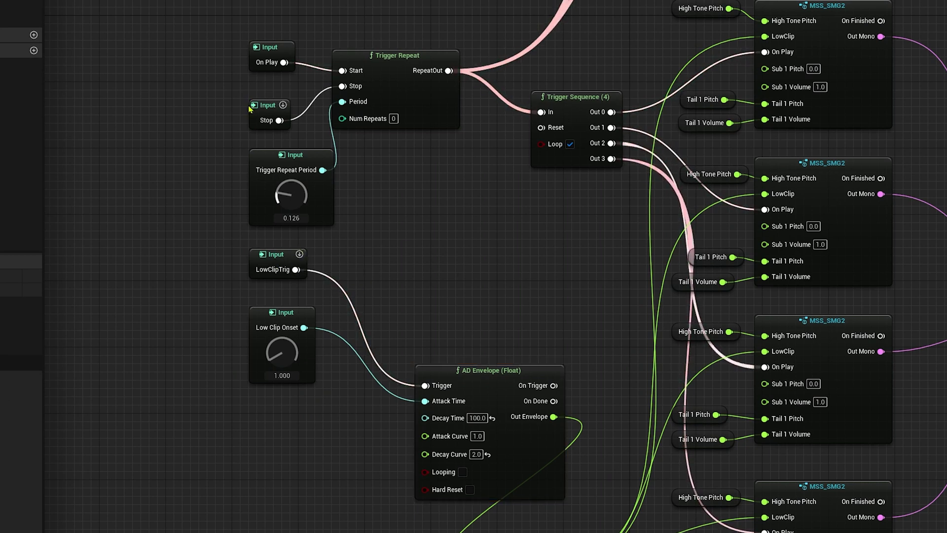
click(283, 106)
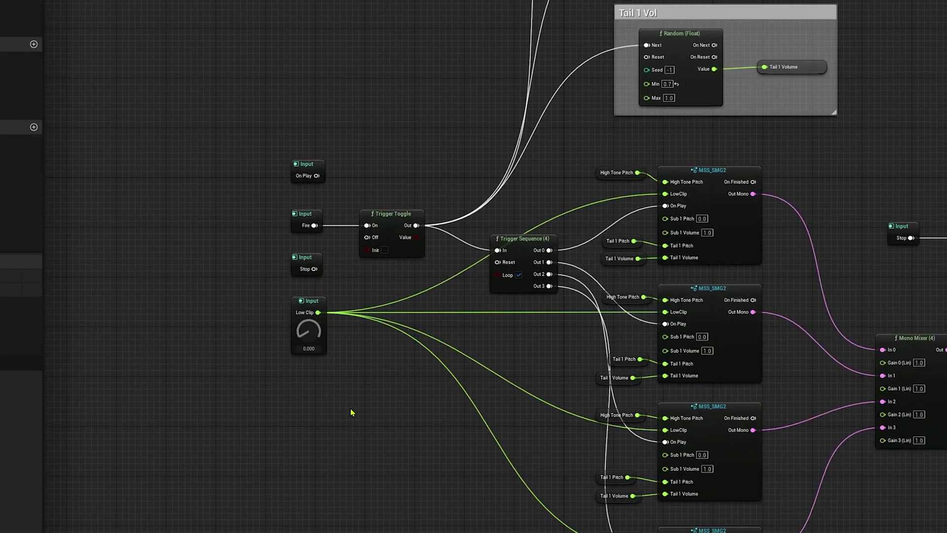
Point out the semi-auto graph's On Play input, start the preview and execute the Fire trigger repeatedly
right_drag(428, 399, 368, 372)
scroll(292, 269, up, 2)
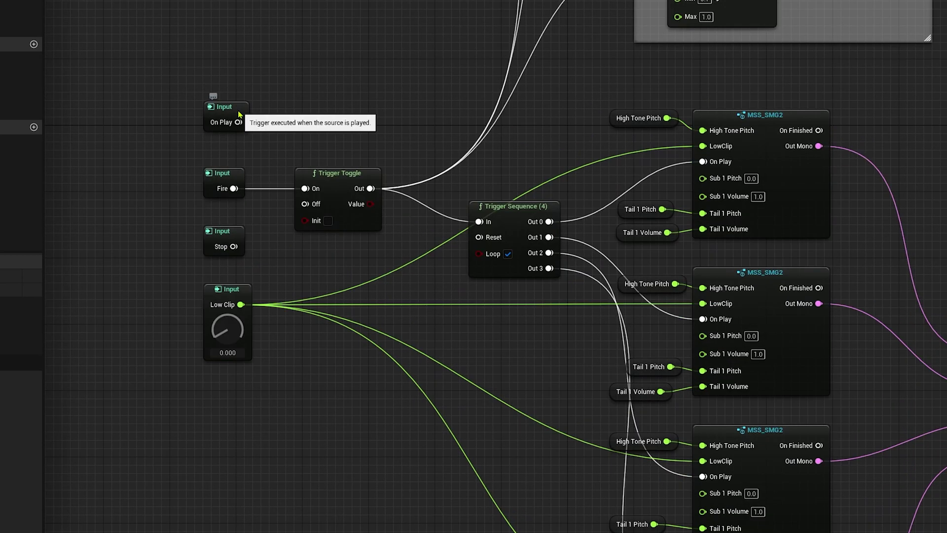
click(239, 114)
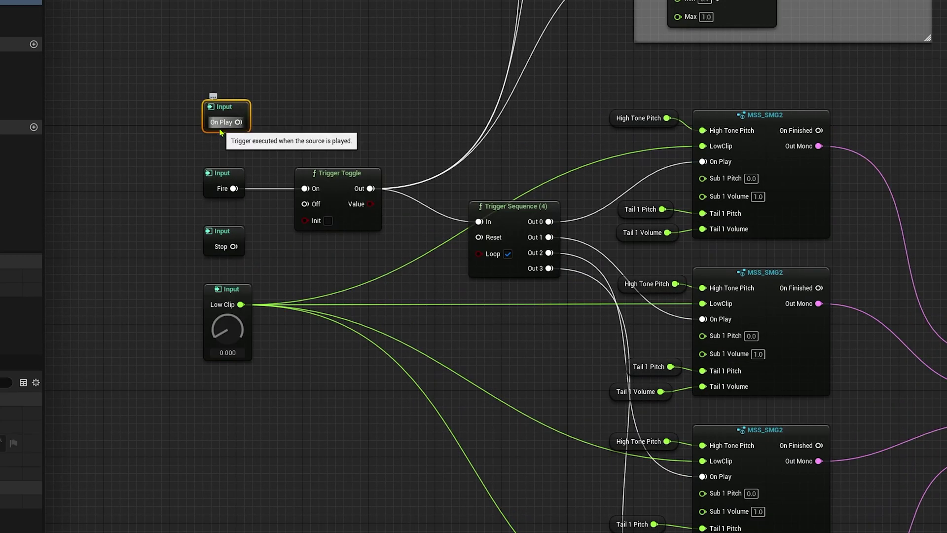
key(space)
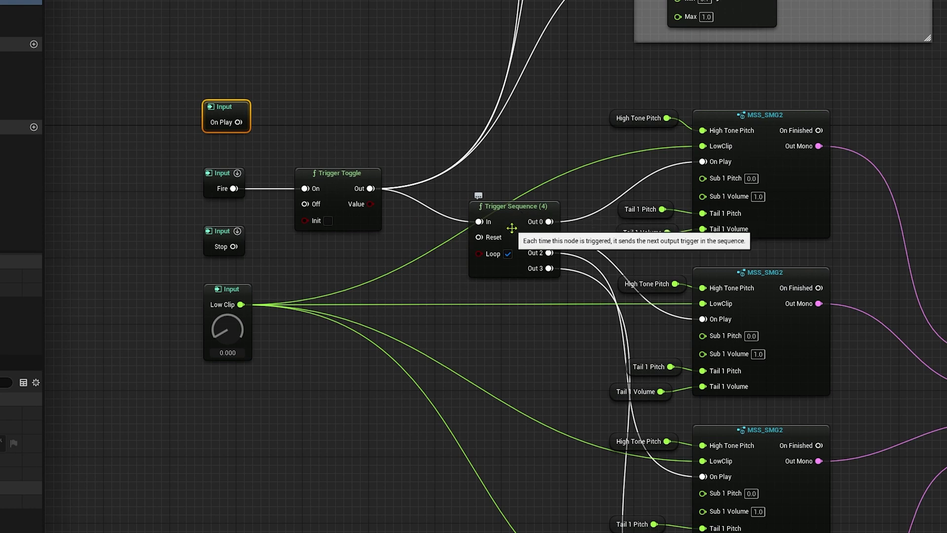
click(237, 174)
click(238, 174)
click(237, 174)
click(237, 173)
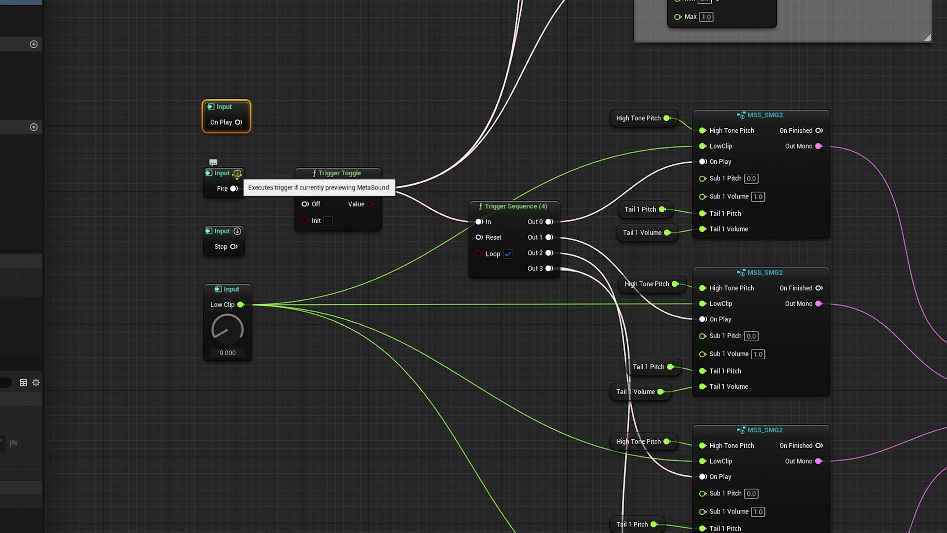
click(237, 174)
click(237, 174)
click(237, 175)
click(237, 175)
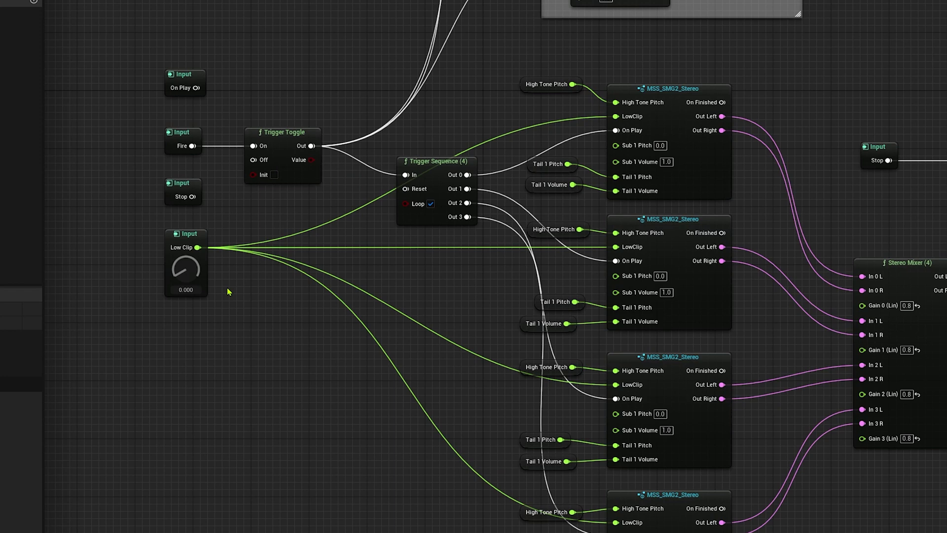
Preview the semi-auto graph built from MSS_SMG2_Stereo nodes by executing its Fire trigger repeatedly
key(space)
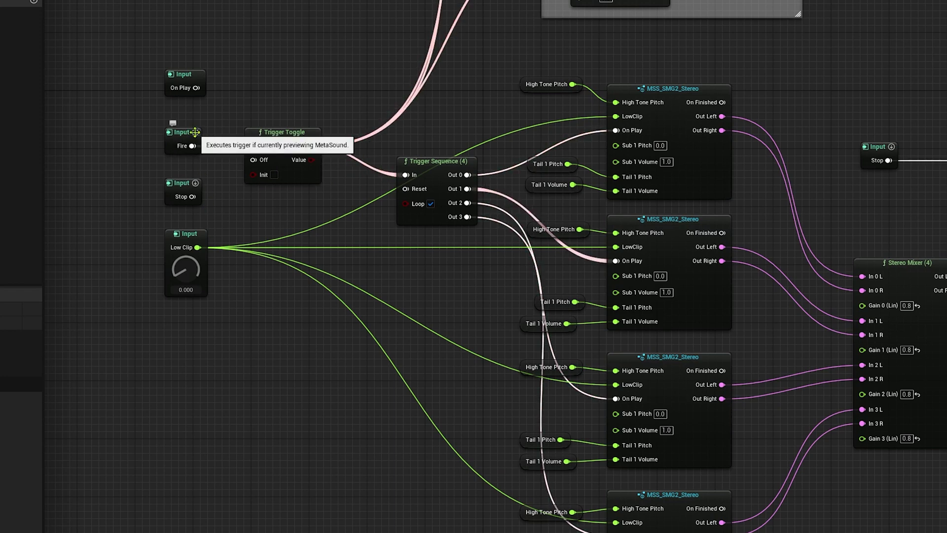
click(195, 132)
click(195, 132)
click(195, 132)
click(195, 132)
click(195, 133)
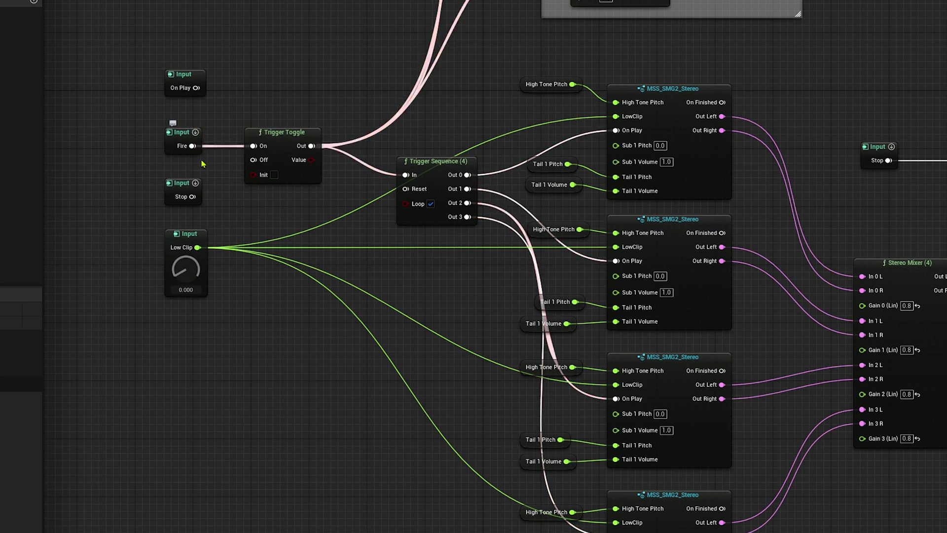
click(194, 134)
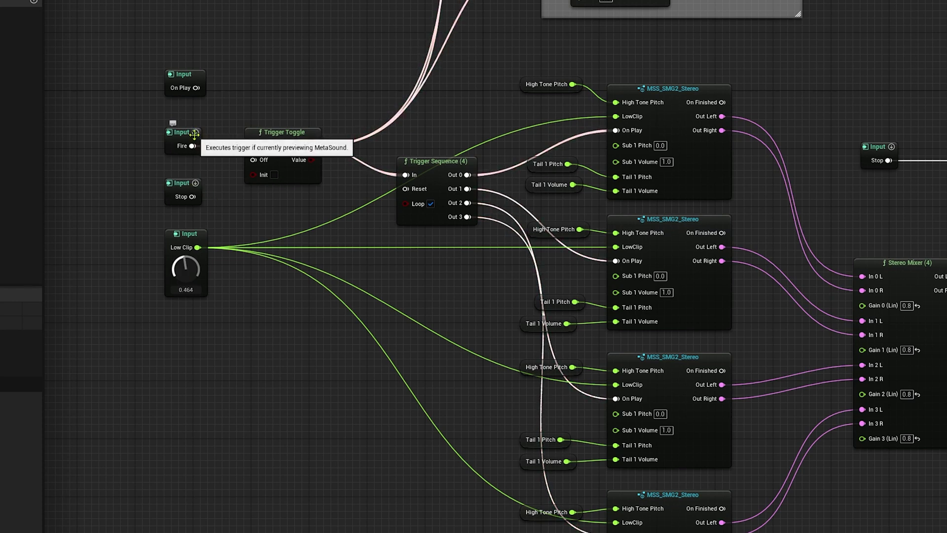
click(194, 134)
click(195, 134)
click(194, 134)
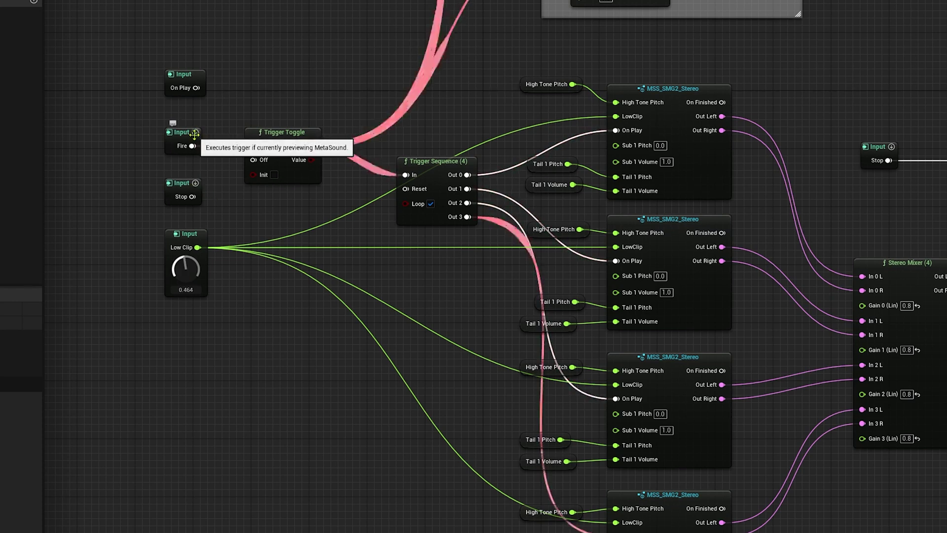
Raise the stereo graph's Low Clip to 0.704 and execute the Fire trigger several more times
drag(184, 279, 182, 271)
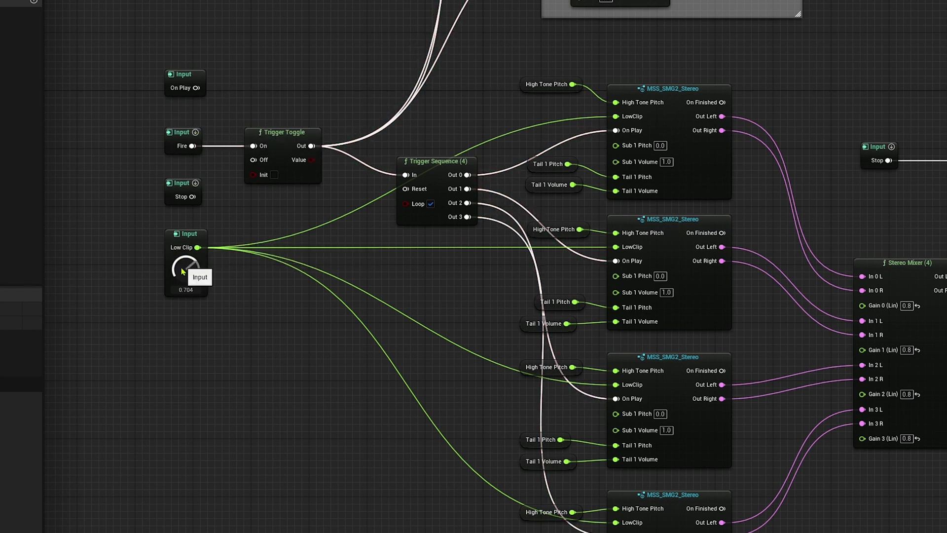
click(196, 133)
click(196, 133)
click(196, 133)
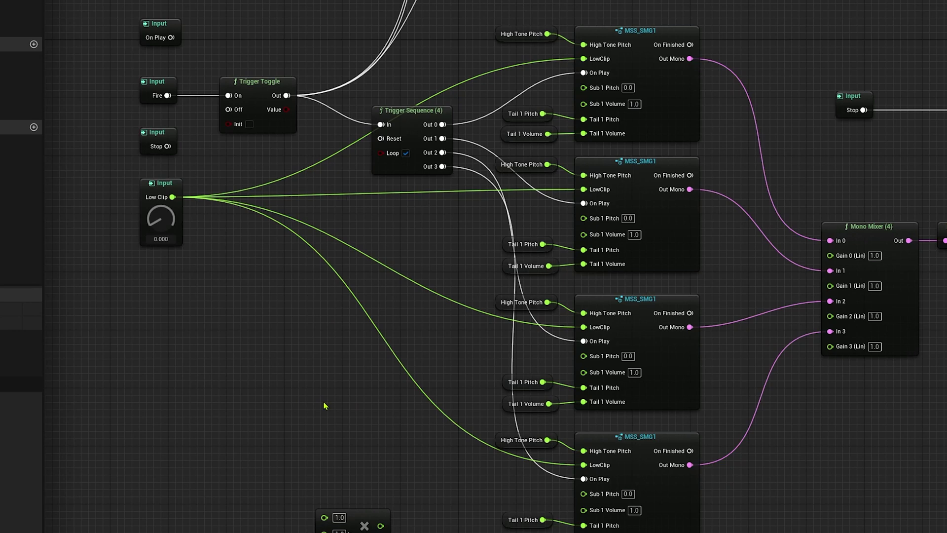
Preview the semi-auto graph built from MSS_SMG1 nodes by executing its Fire trigger repeatedly
right_drag(306, 315, 283, 462)
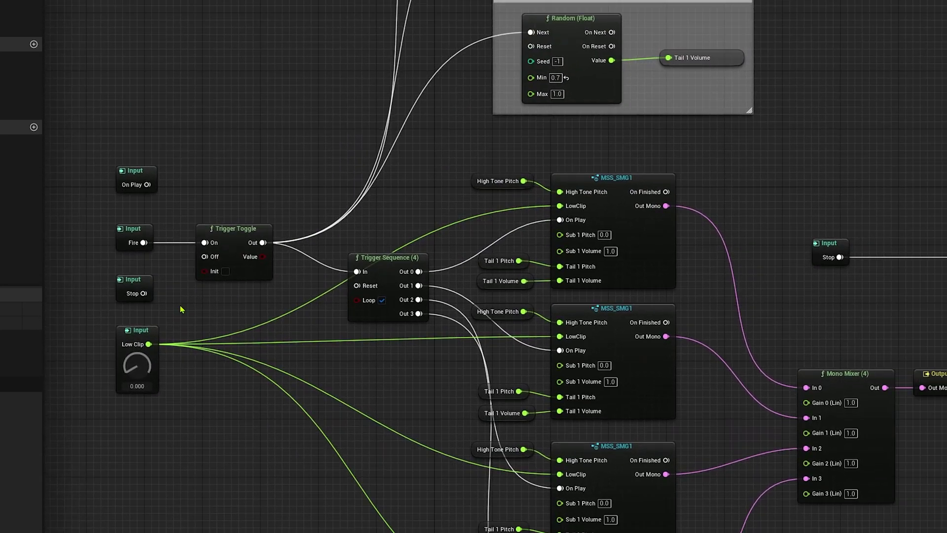
click(147, 228)
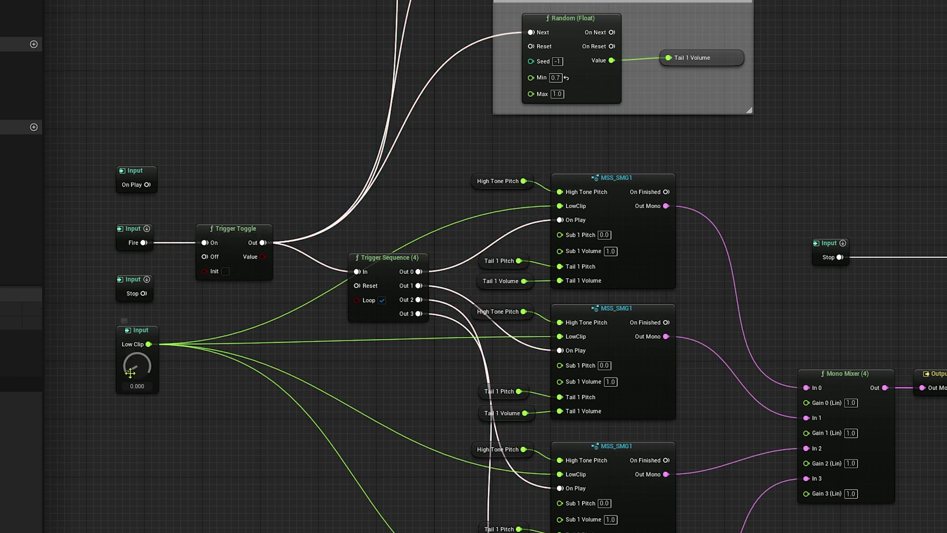
click(148, 228)
click(148, 228)
click(148, 229)
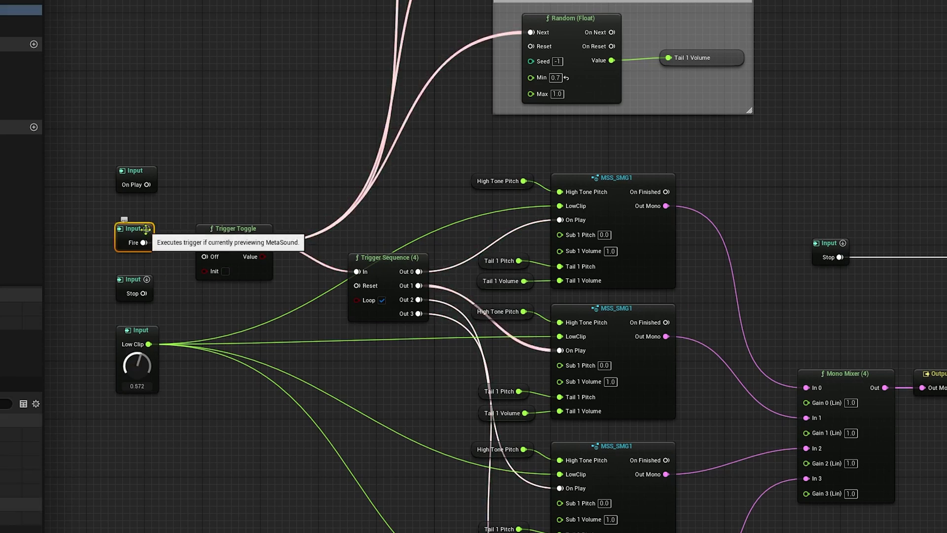
click(148, 228)
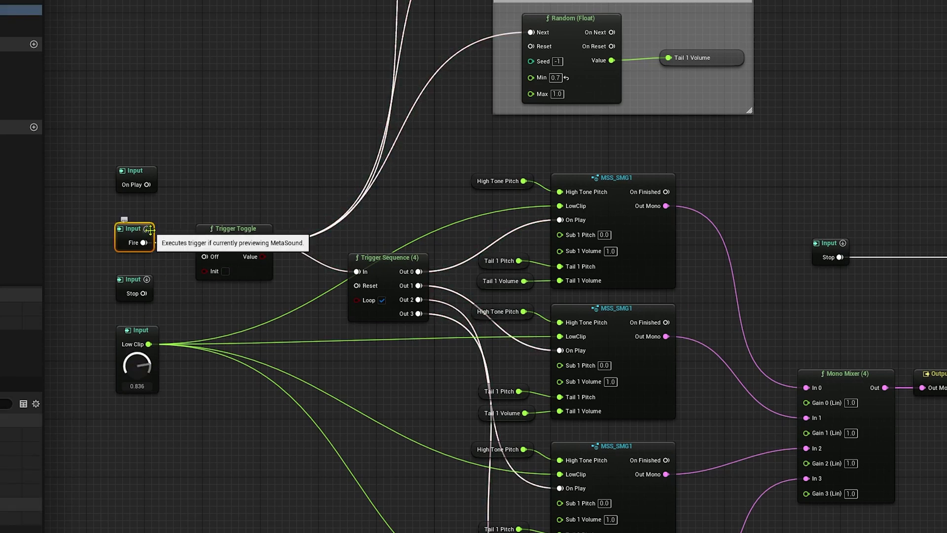
Raise the MSS_SMG1 graph's Low Clip to 0.996 and execute the Fire trigger again
click(150, 230)
click(150, 230)
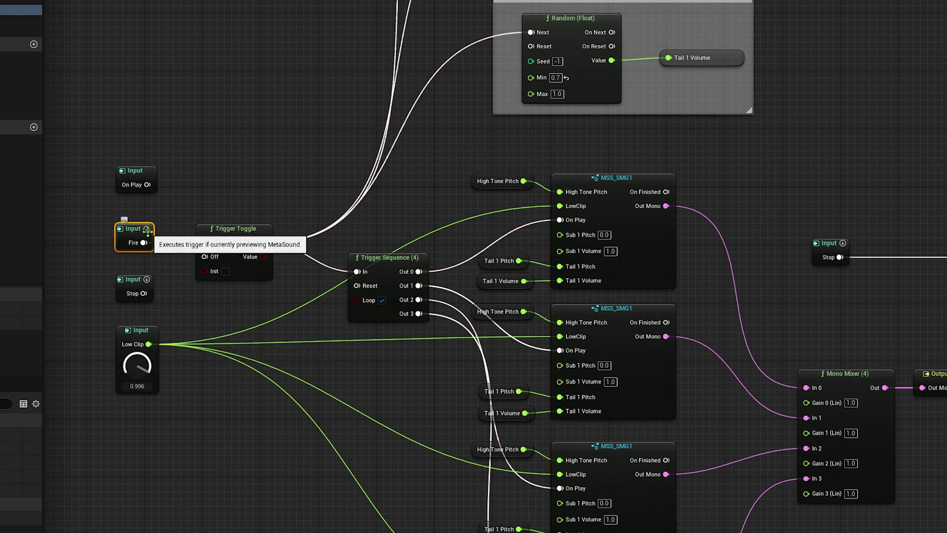
click(149, 229)
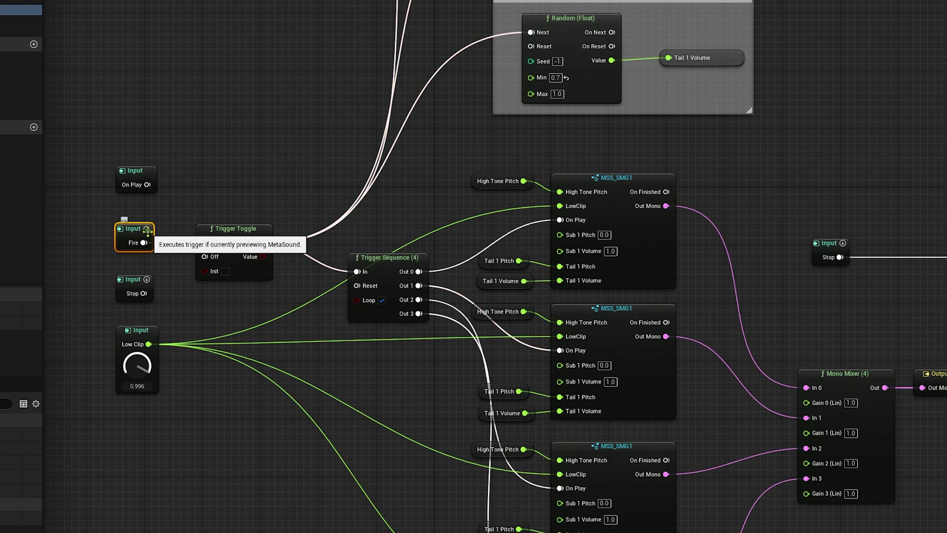
click(150, 228)
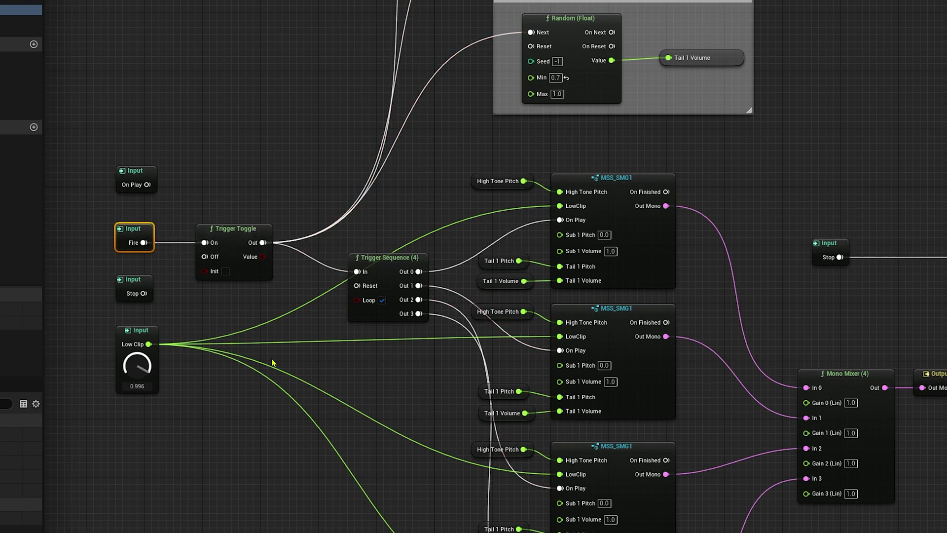
Open the patch graph of the second MSS_SMG1 node
double_click(616, 308)
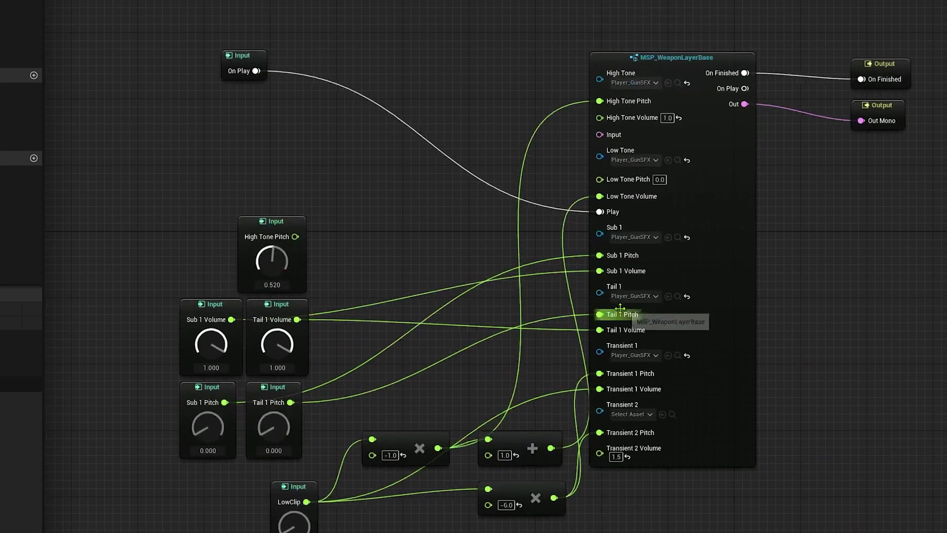